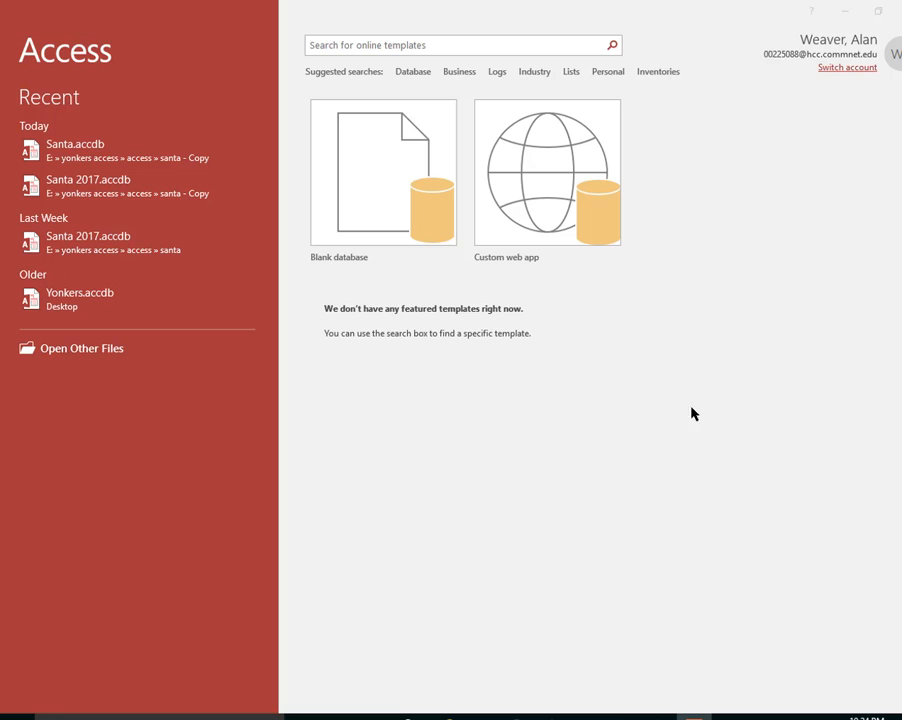
Start a new blank database and set its file name to Santa.
click(382, 200)
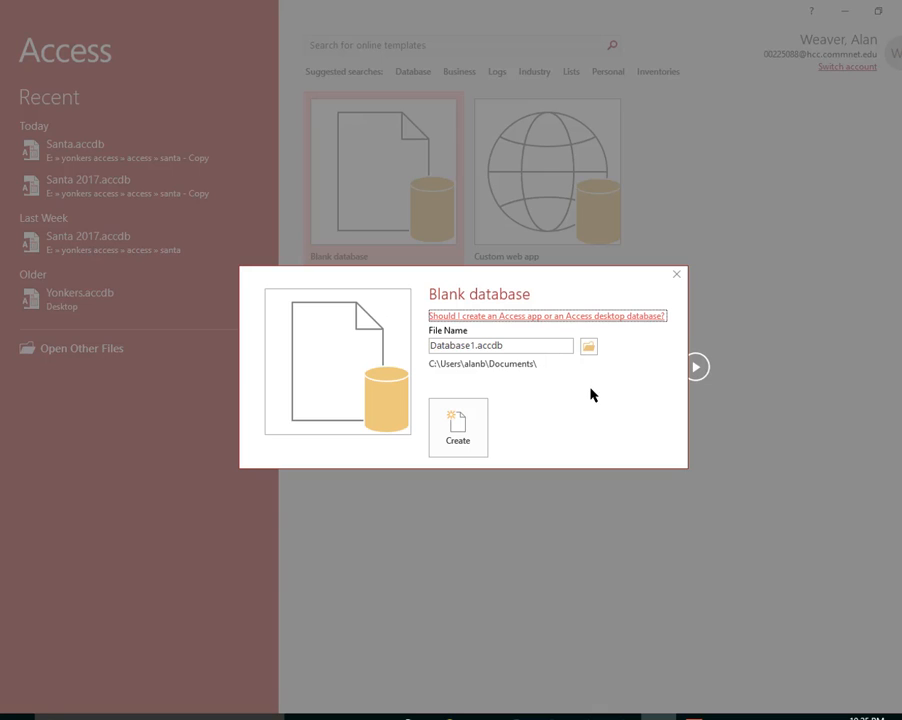
double_click(532, 346)
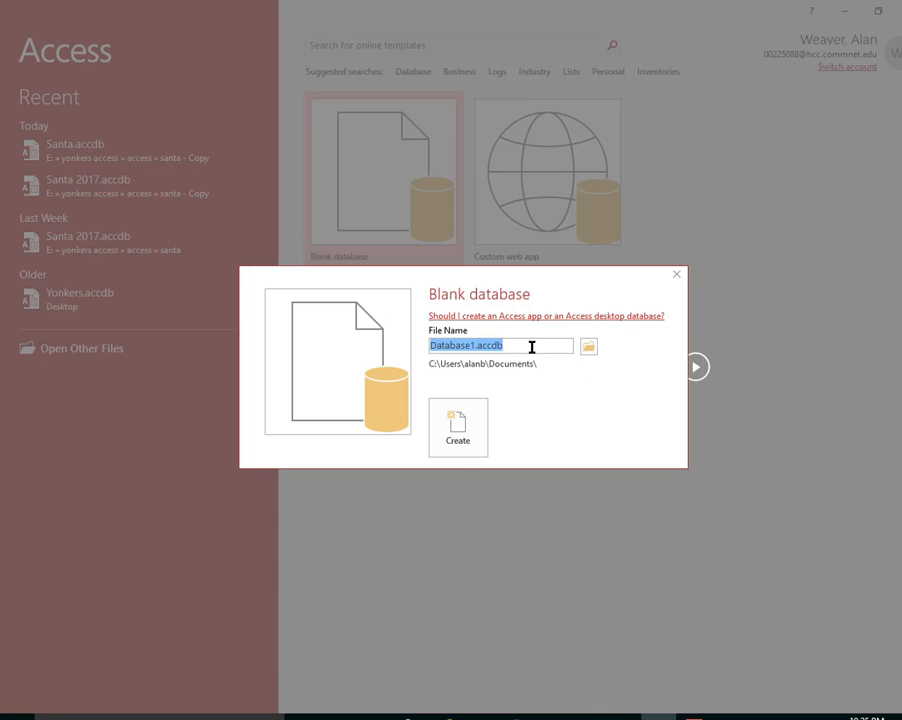
text(Santa)
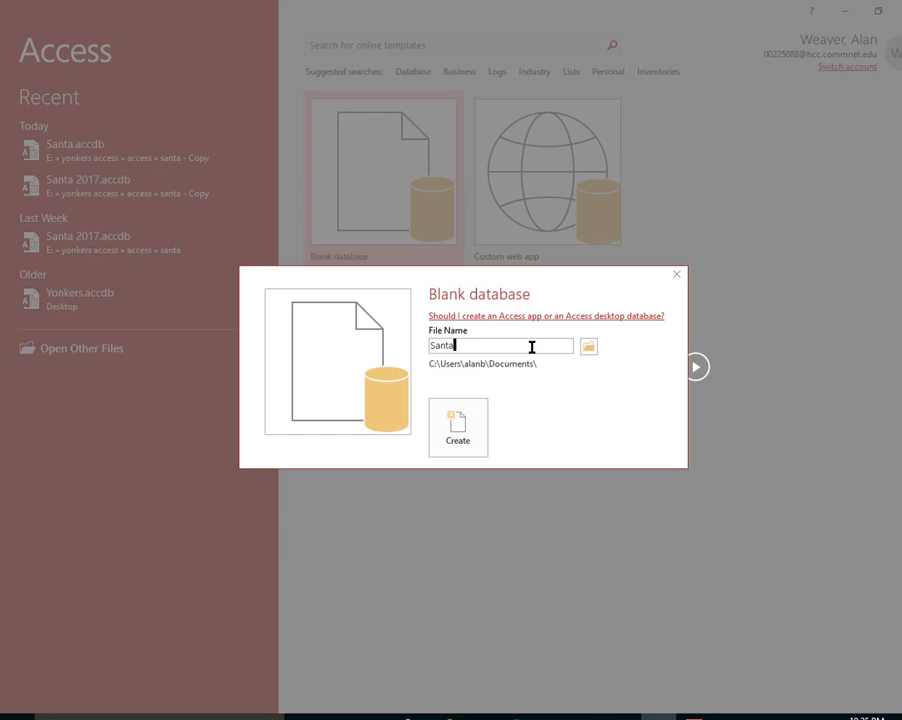
Set the save location to a new folder named Access on USB Drive (E:) and create the database there.
click(588, 346)
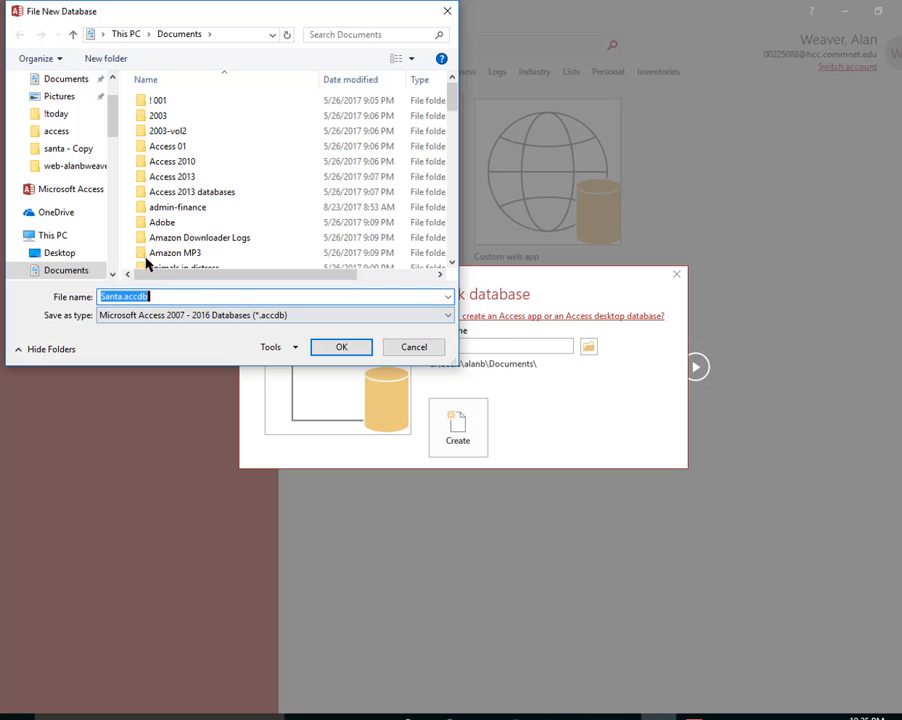
scroll(112, 152, down, 3)
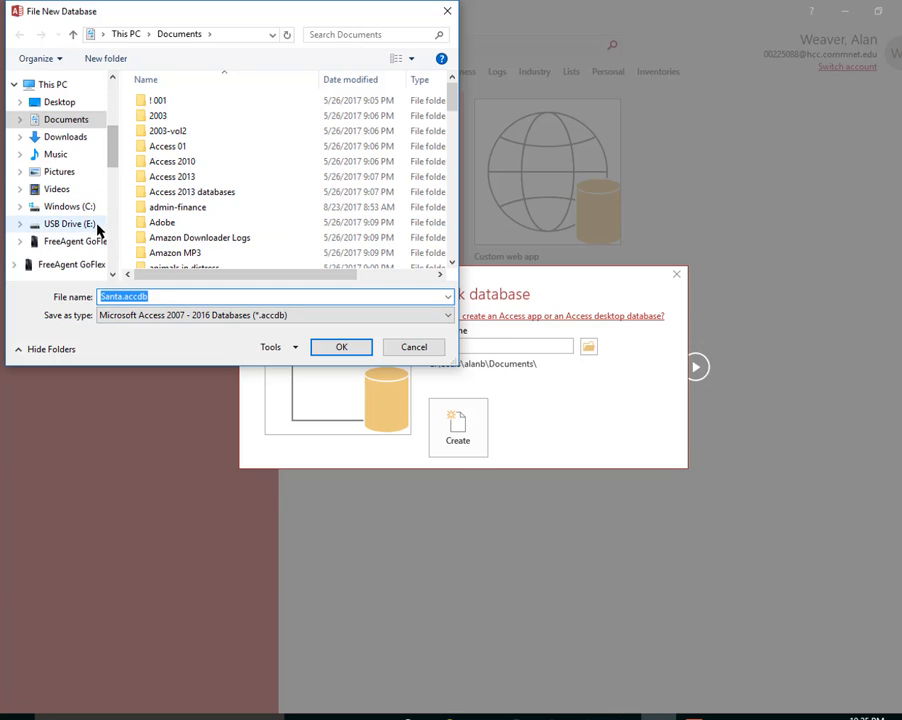
click(71, 226)
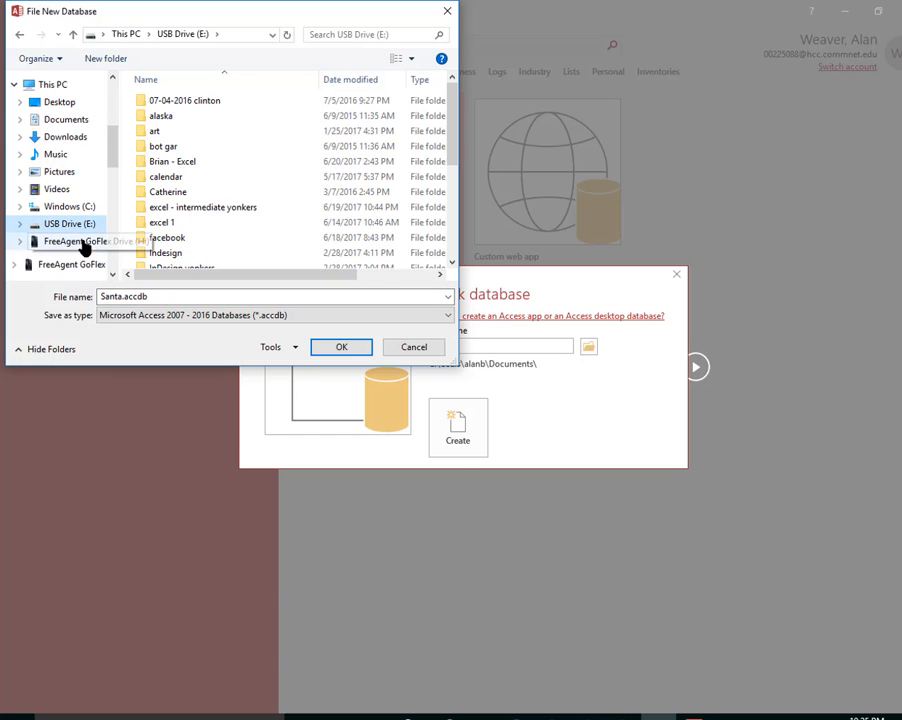
drag(453, 135, 453, 167)
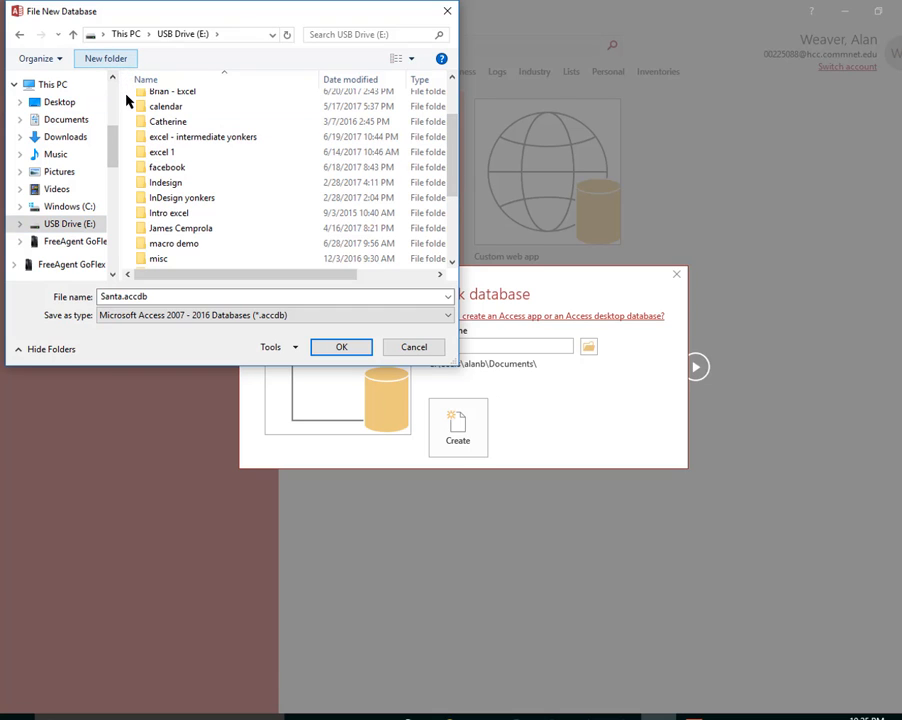
click(107, 60)
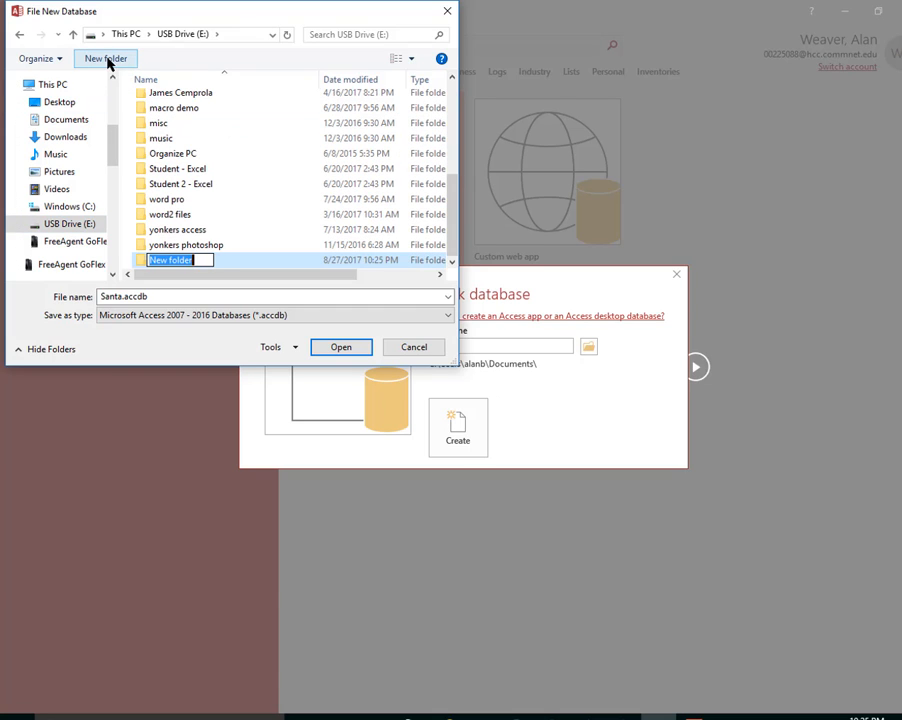
text(Access)
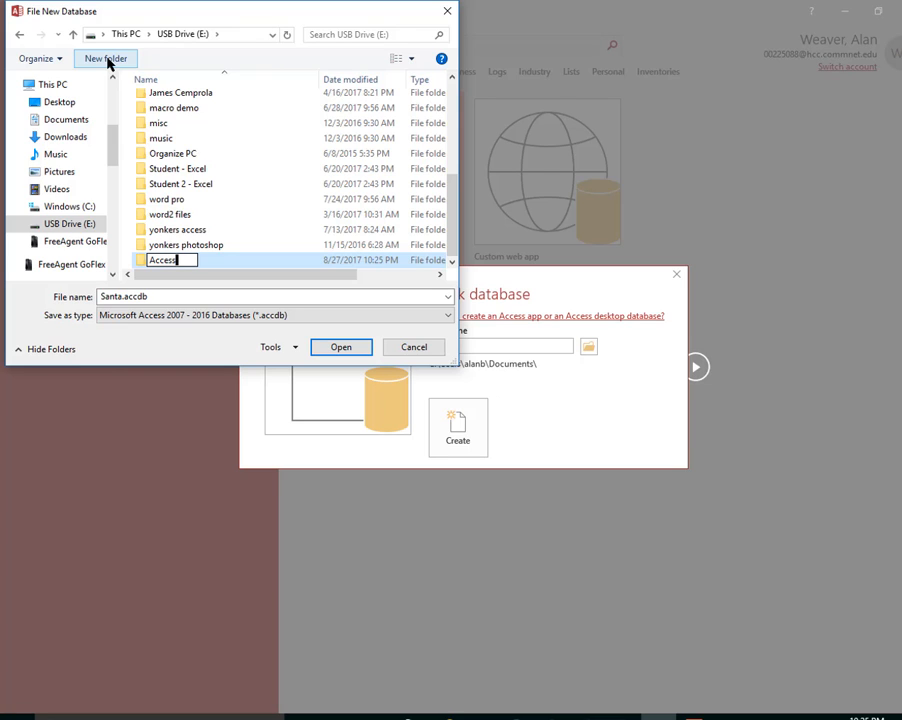
key(Return)
key(Return)
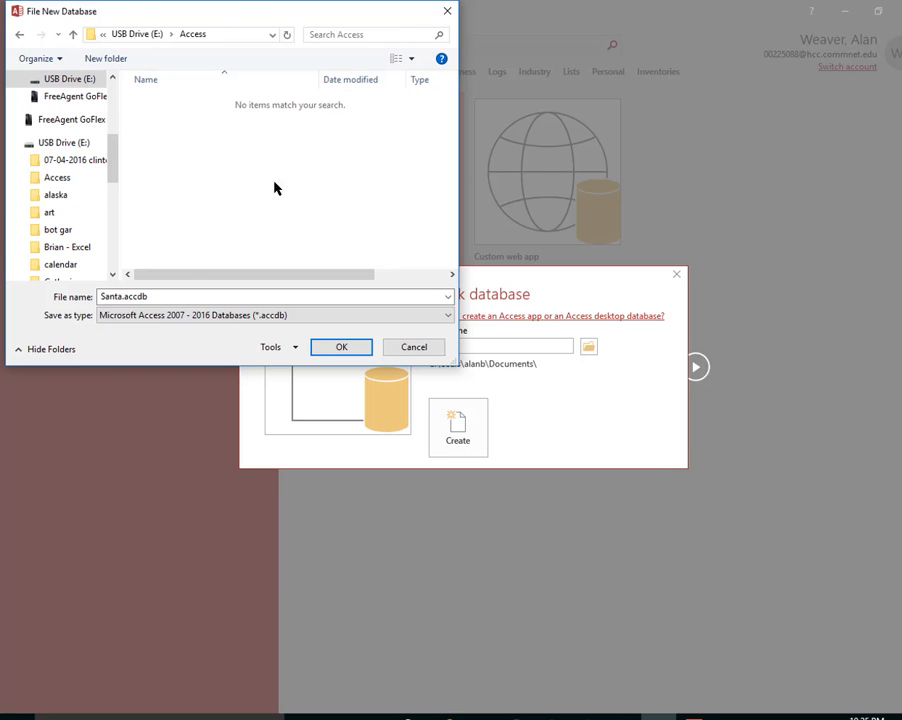
click(341, 348)
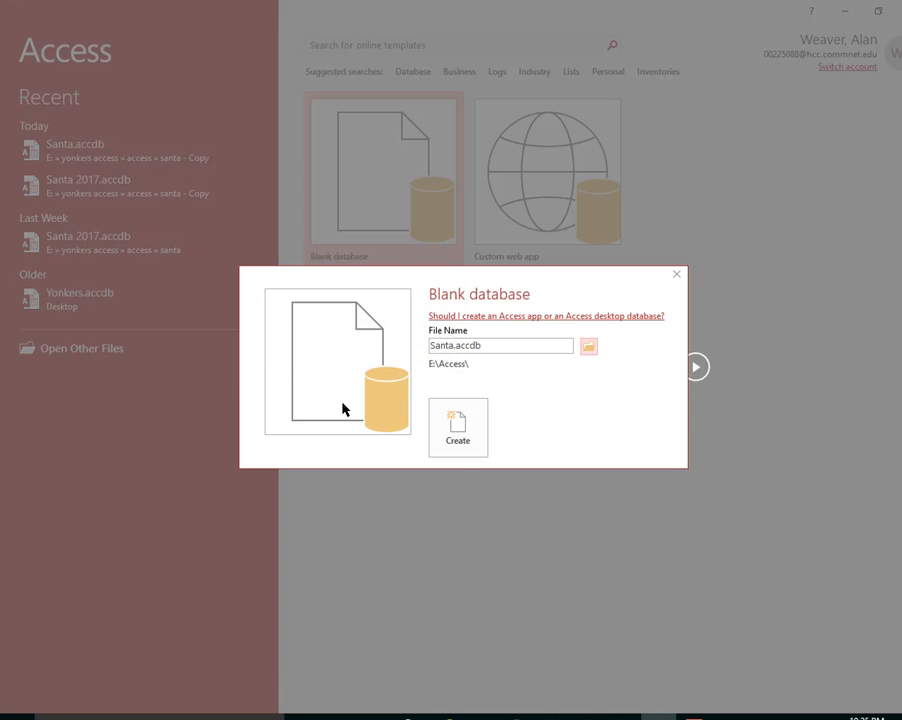
click(458, 427)
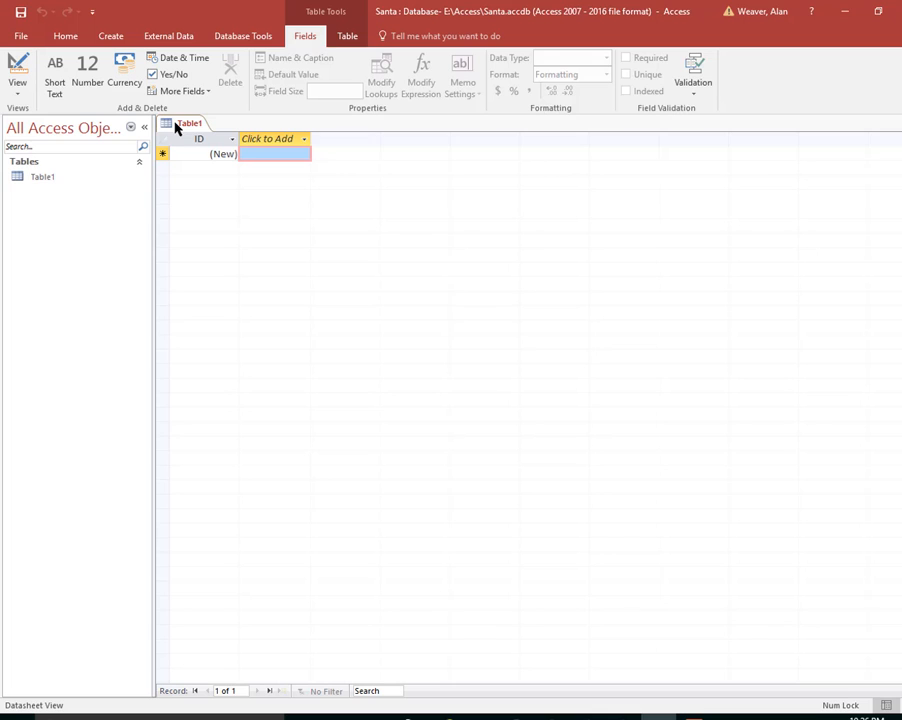
Switch the new table to Design view, saving it under the name Santa's list.
click(16, 78)
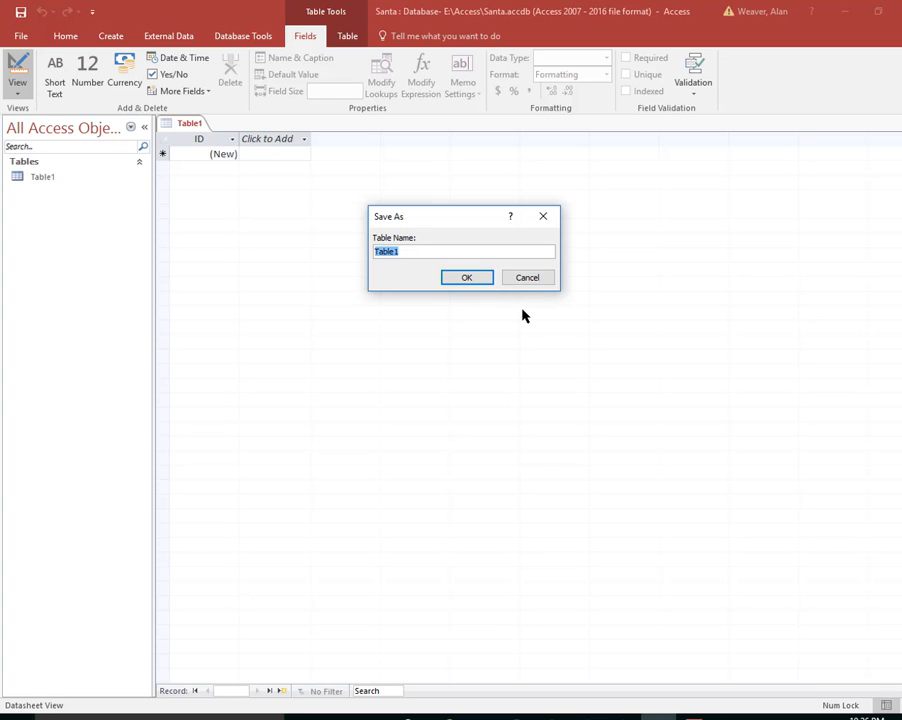
text(Santas)
key(BackSpace)
text('s list)
key(Return)
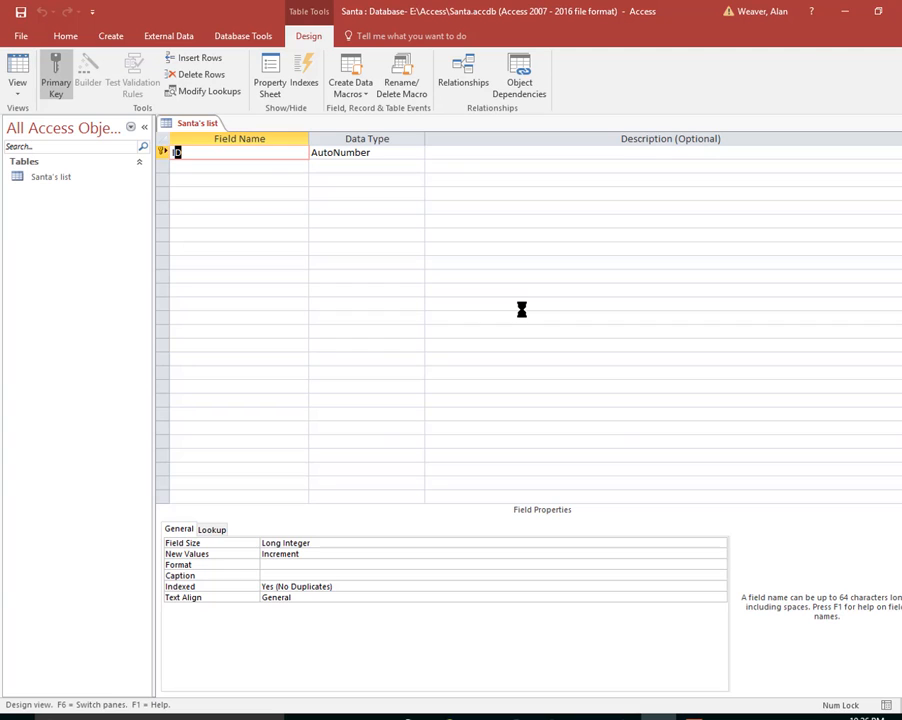
Add a Short Text field named FirstName below ID with a field size of 15.
click(180, 167)
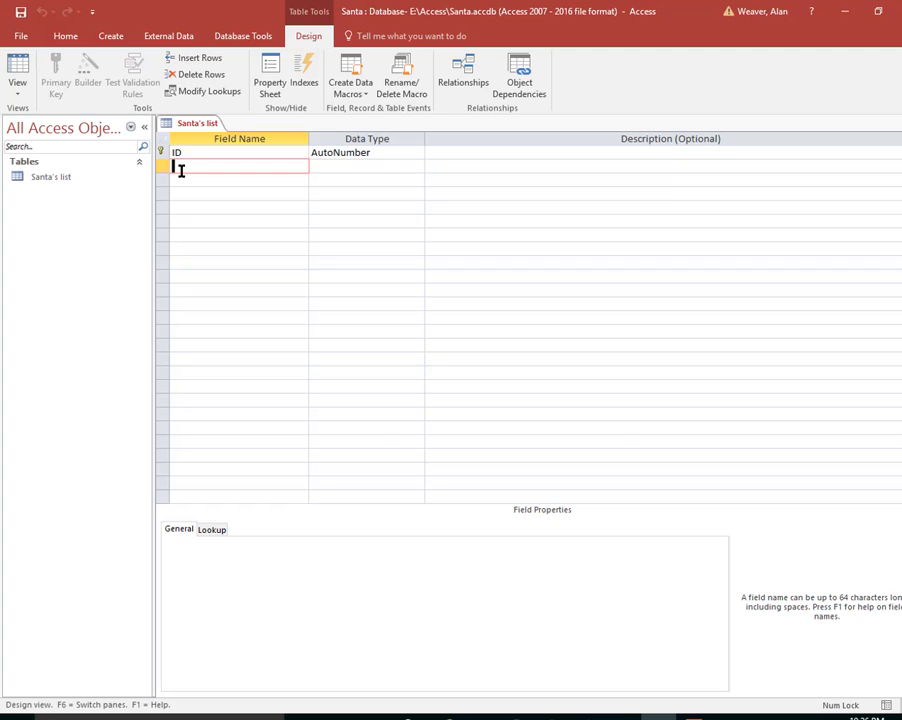
text(FirstName)
key(Tab)
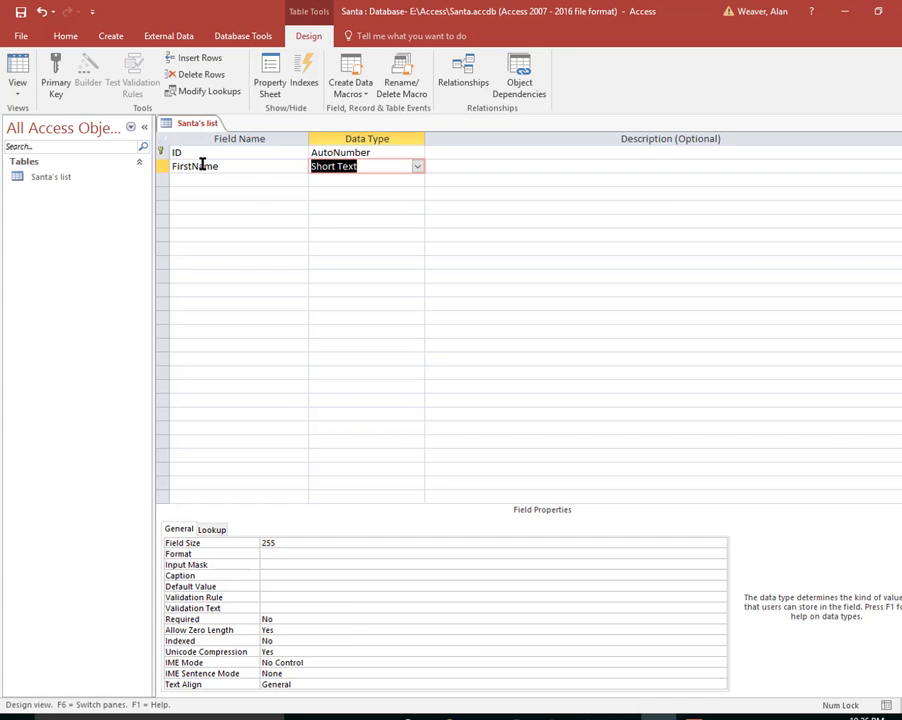
click(418, 167)
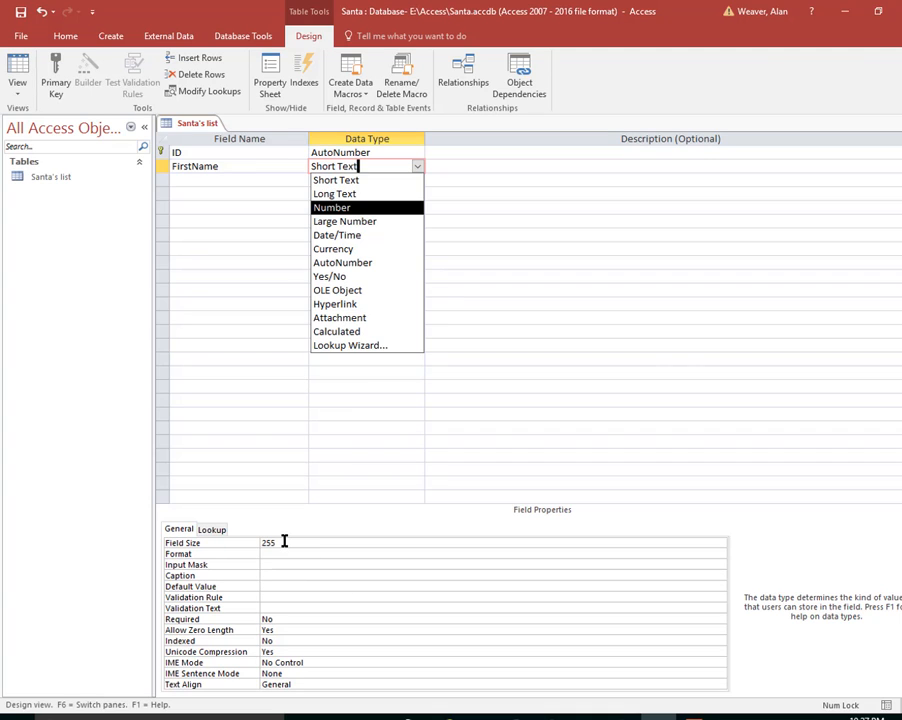
click(192, 545)
text(15)
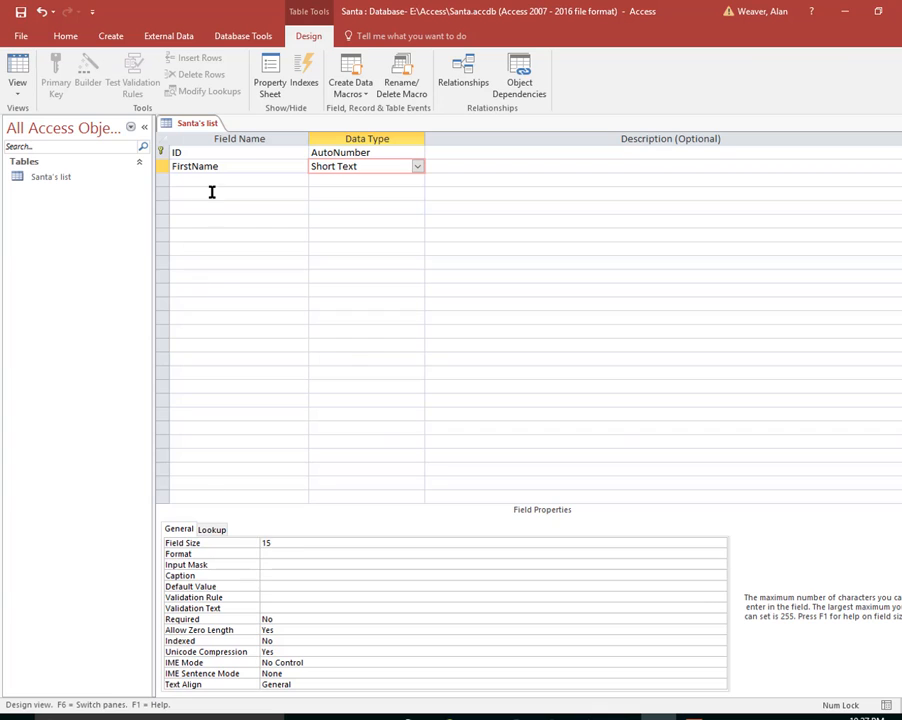
Add a Short Text field named LastName below FirstName with a field size of 25.
click(177, 166)
click(176, 179)
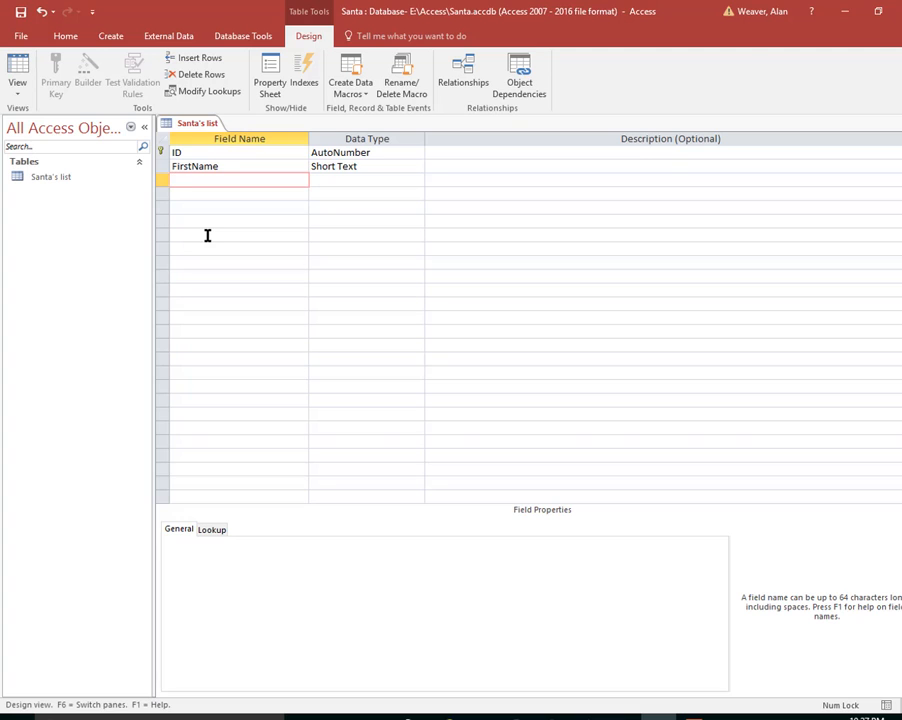
text(LastName)
key(Tab)
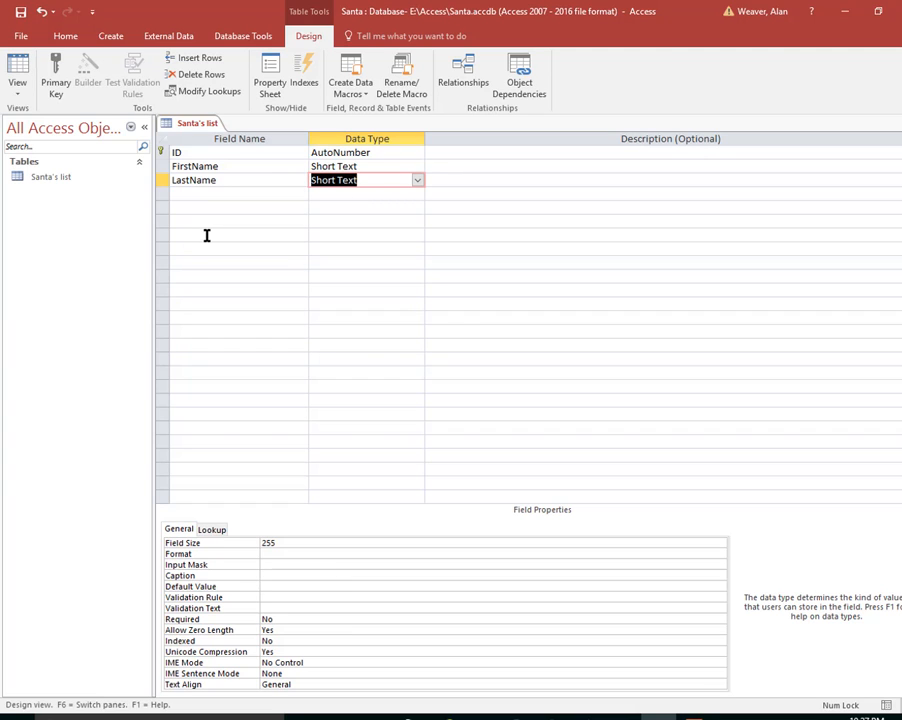
key(F6)
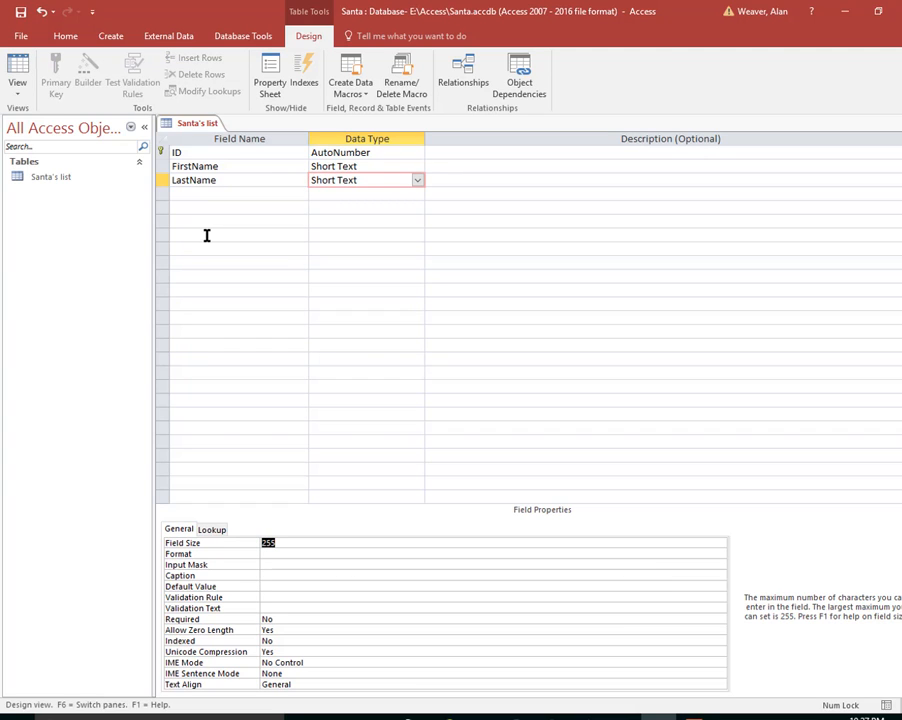
text(25)
Add a Short Text field named City below LastName with a field size of 25.
click(183, 193)
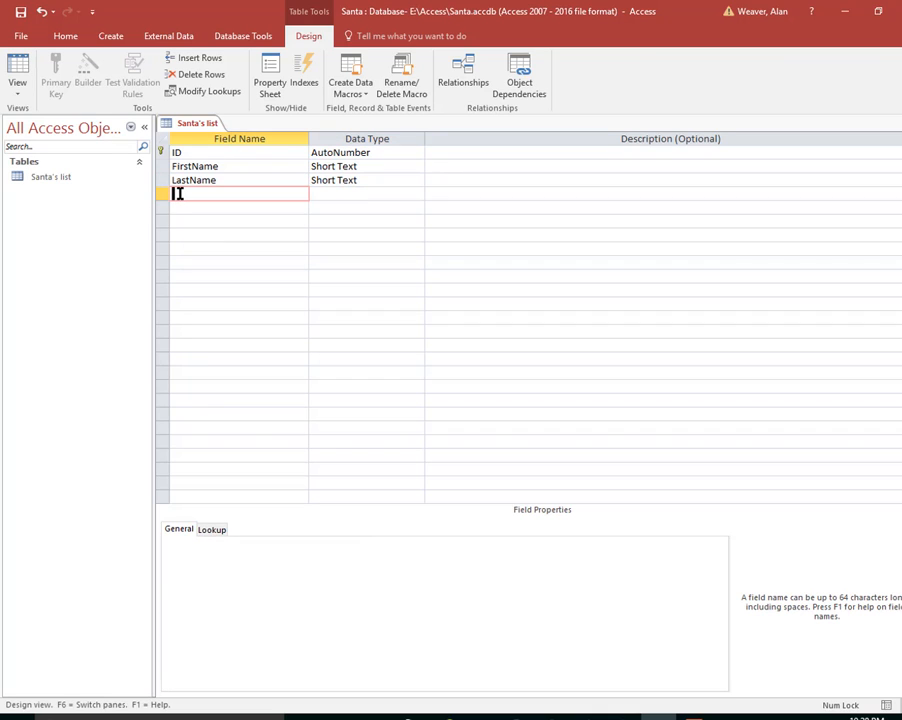
text(City)
key(Tab)
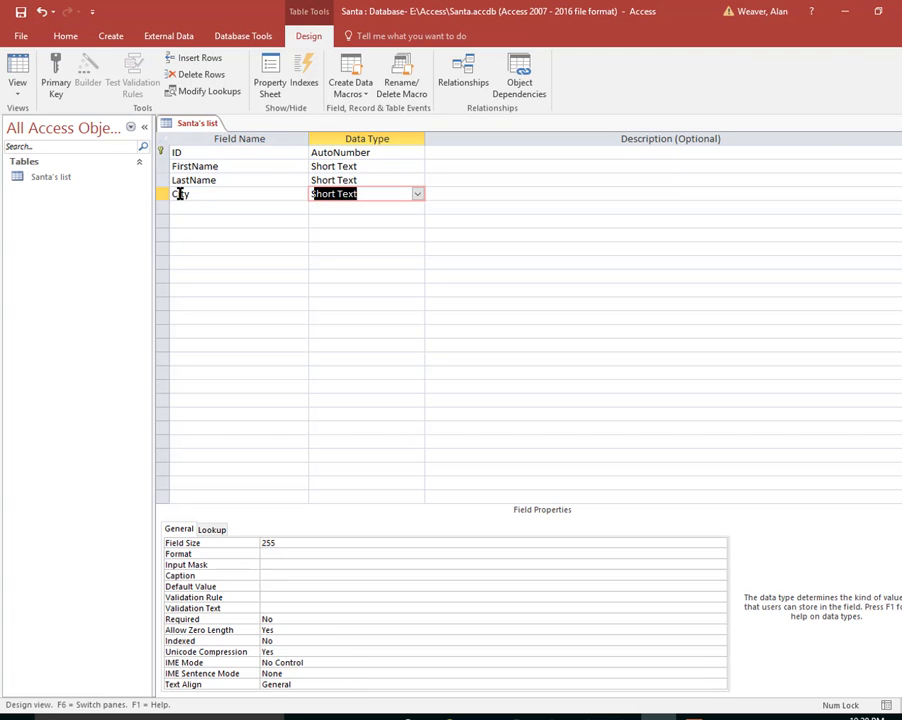
key(F6)
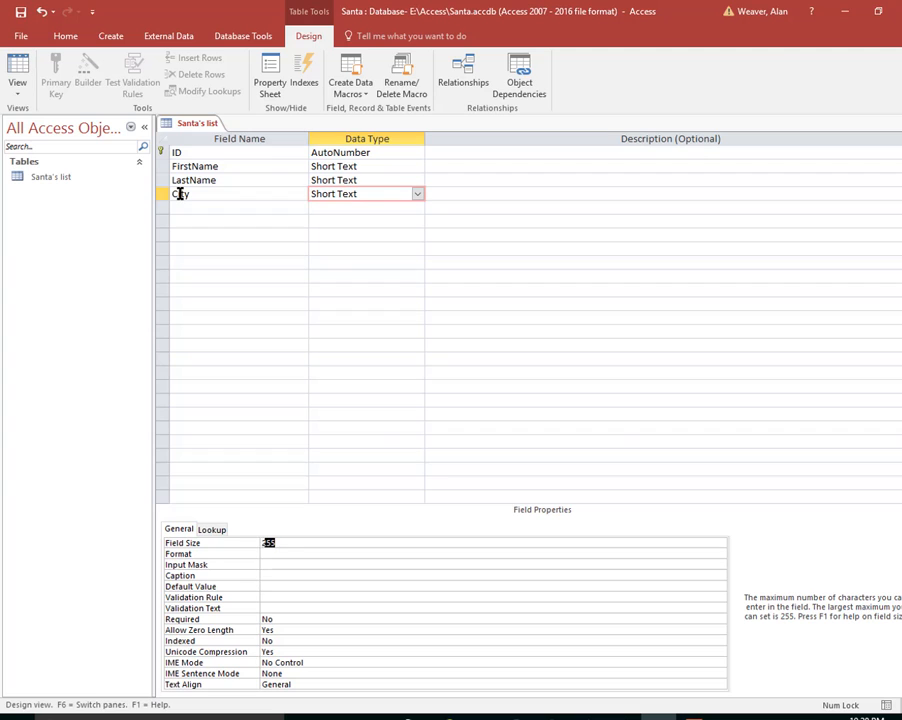
text(25)
Add a Short Text field for Boy/Girl below City with a field size of 1.
click(176, 207)
text(Boy/)
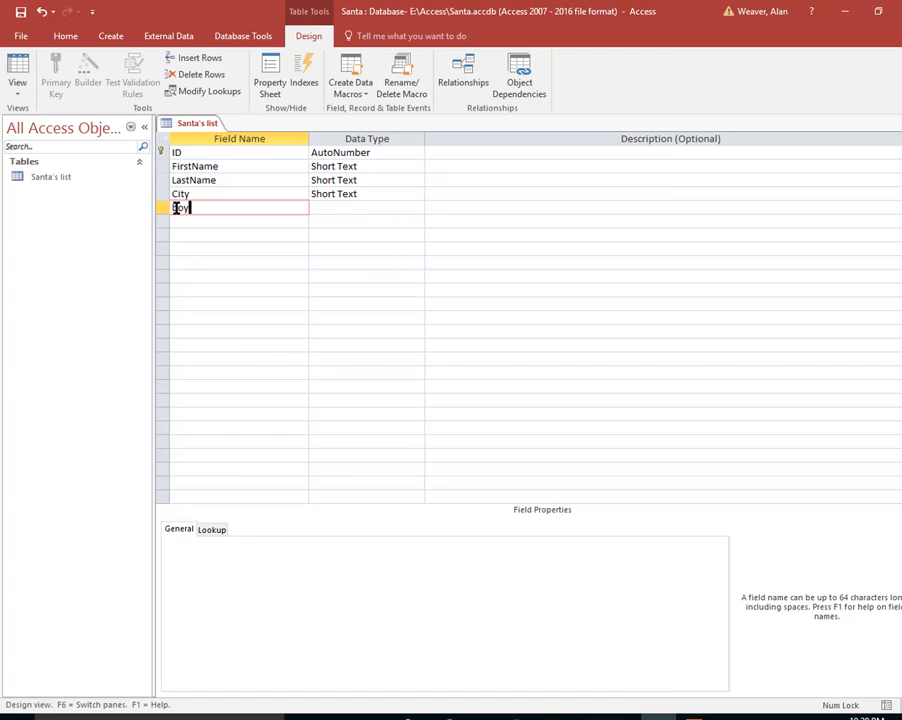
text(Girl)
key(Tab)
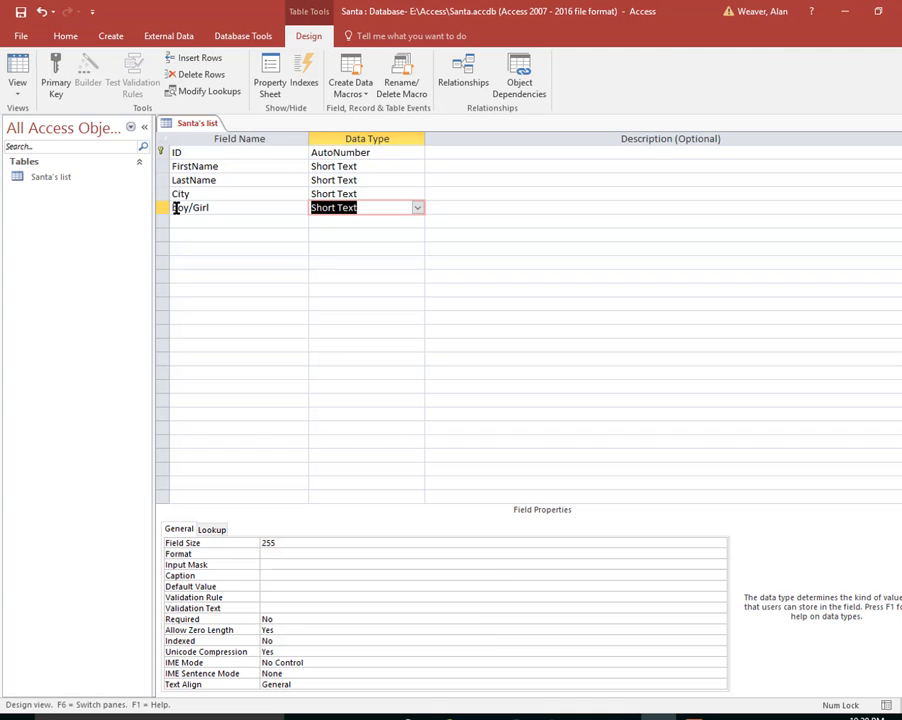
key(F6)
text(1)
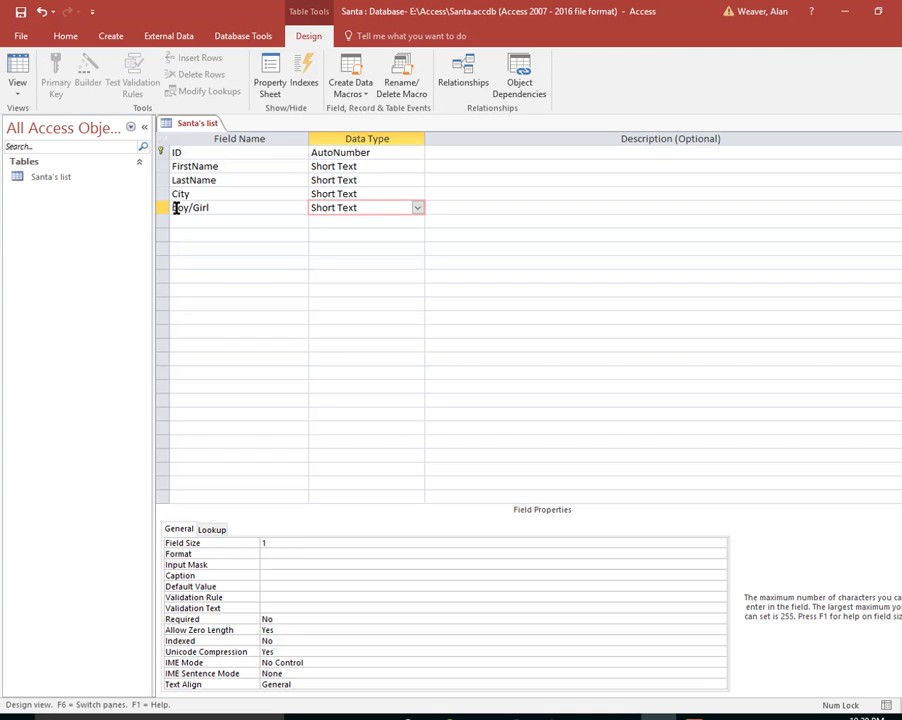
Capitalize the first letter of the boy/Girl field name so that it reads Boy/Girl.
click(196, 222)
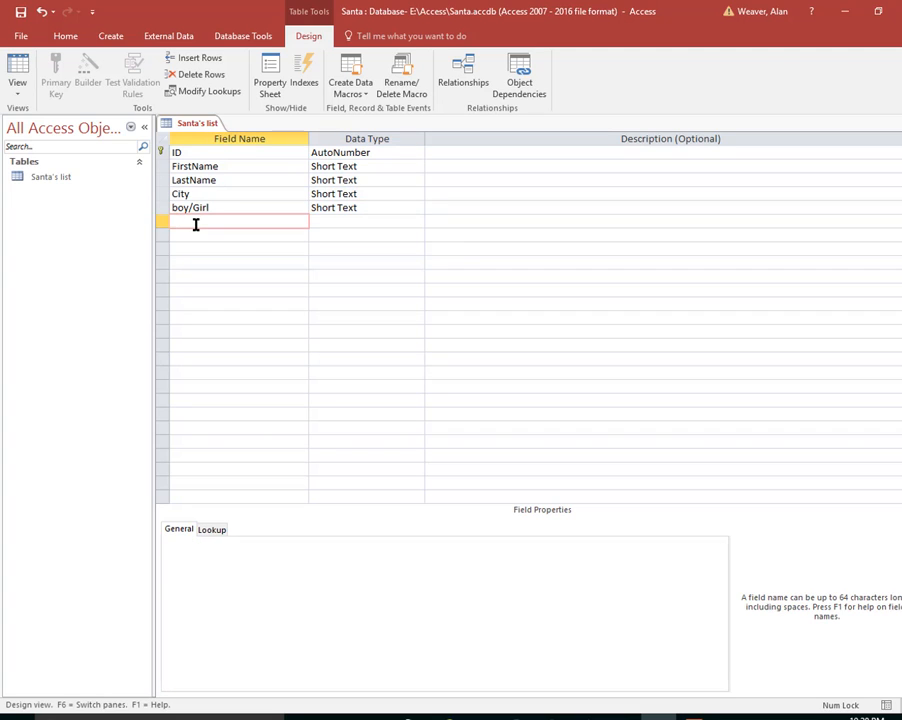
click(178, 207)
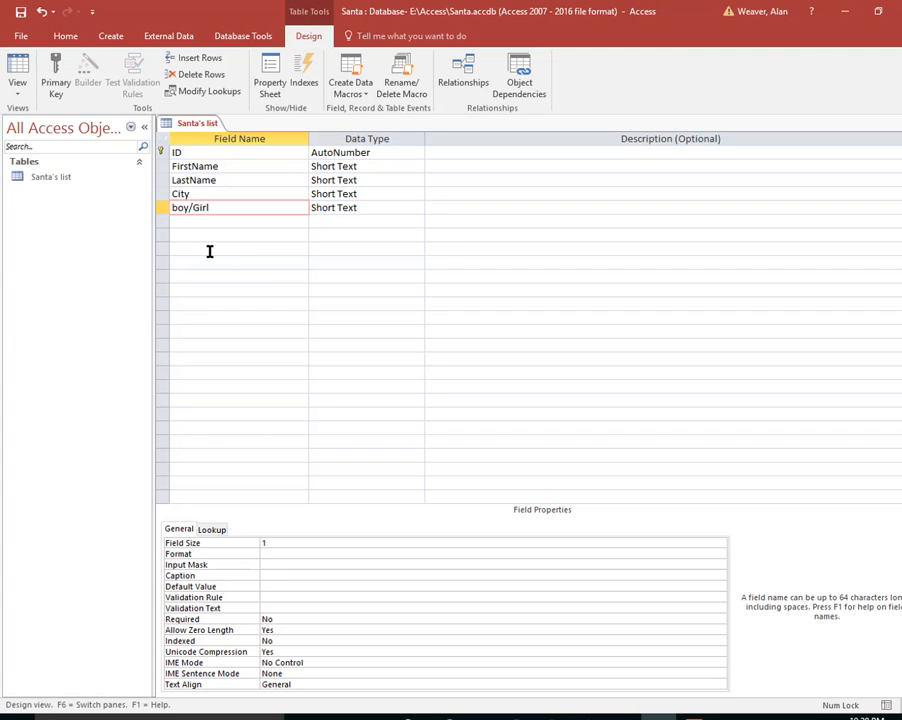
key(BackSpace)
text(B)
Add a Number field named TimeZone with the description "time zone on planet so Santa knows what to do".
click(186, 221)
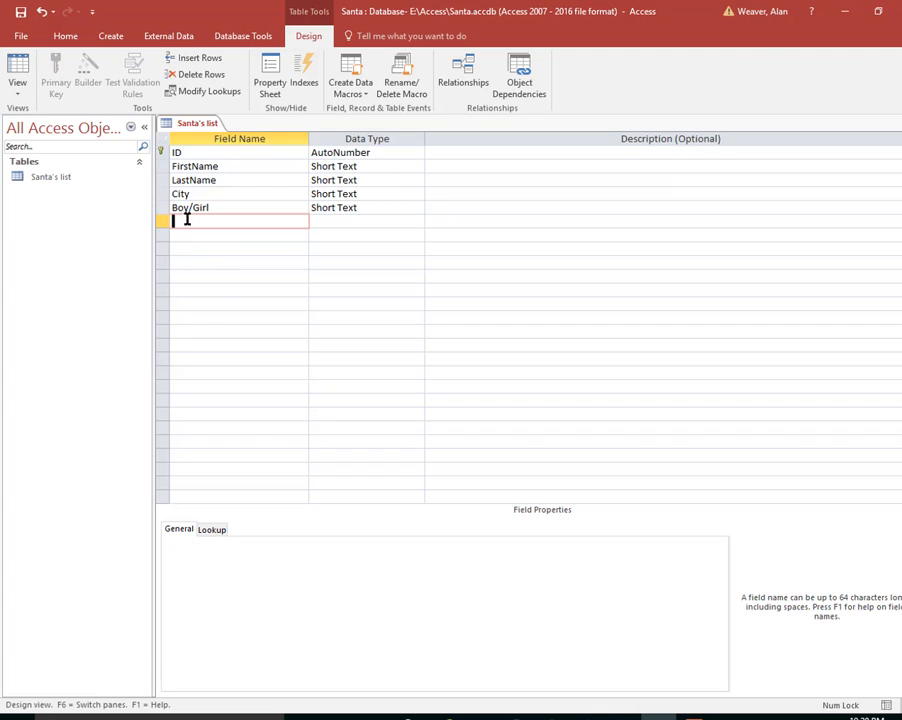
text(TimeZone)
key(Tab)
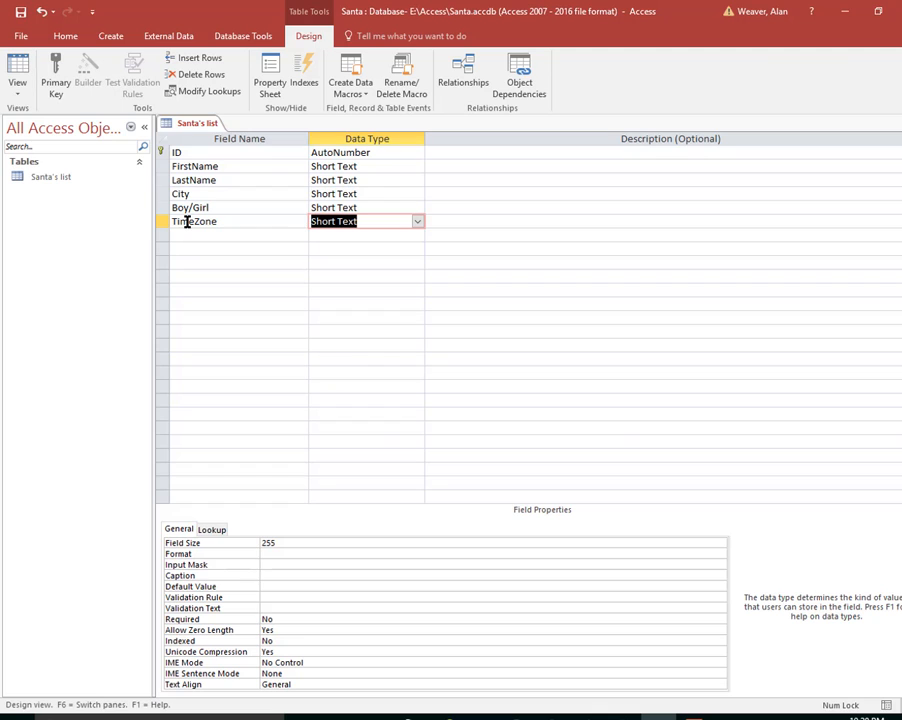
text(number)
key(Tab)
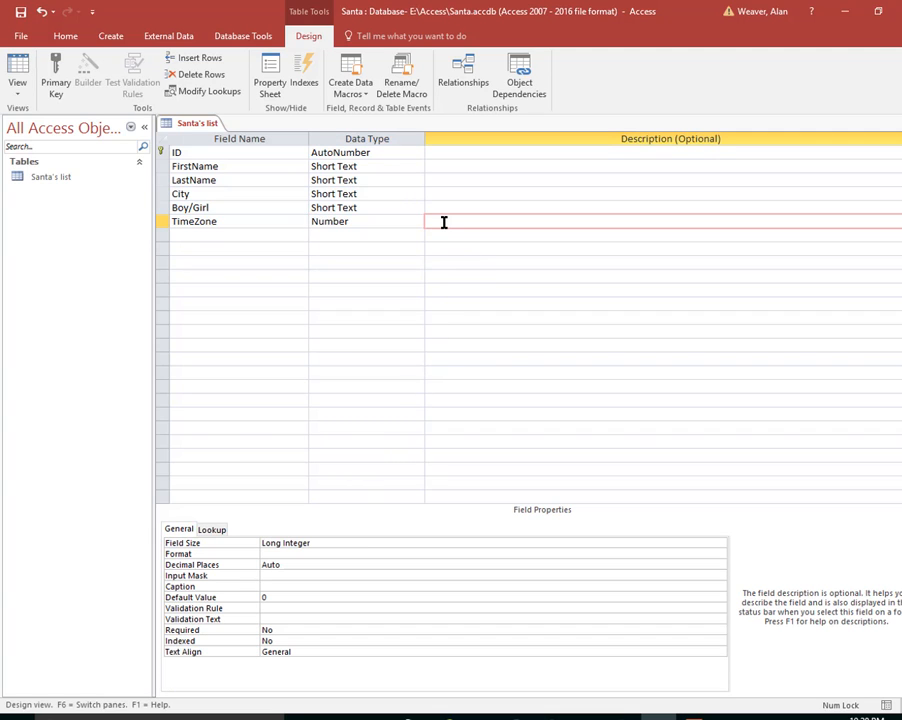
text(time zone on planet so Santa k)
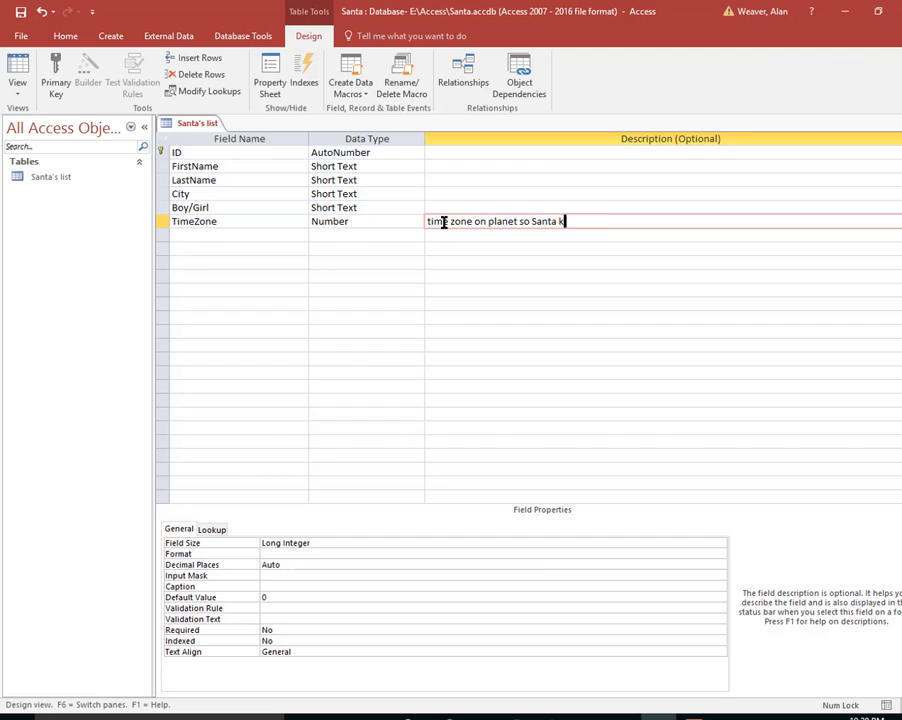
text(nows what to do)
Set the TimeZone field's size to Double.
click(321, 543)
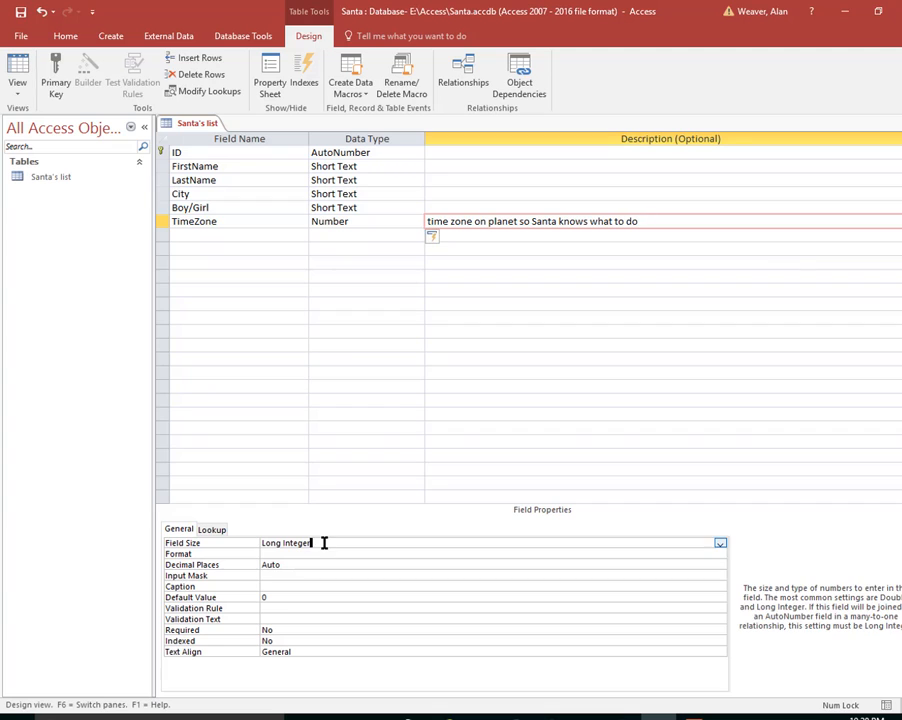
click(719, 544)
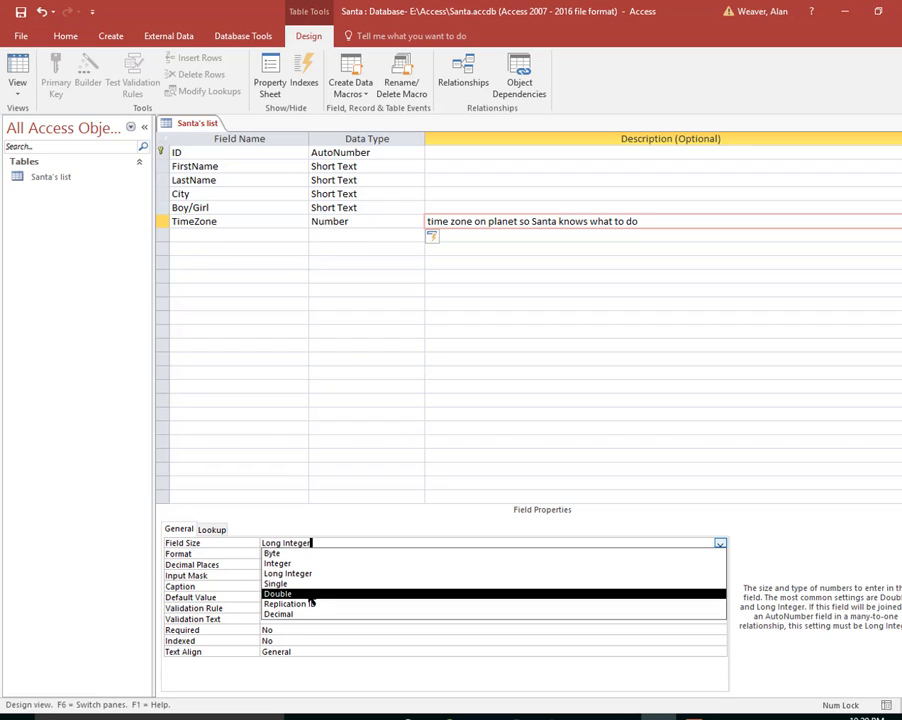
click(310, 596)
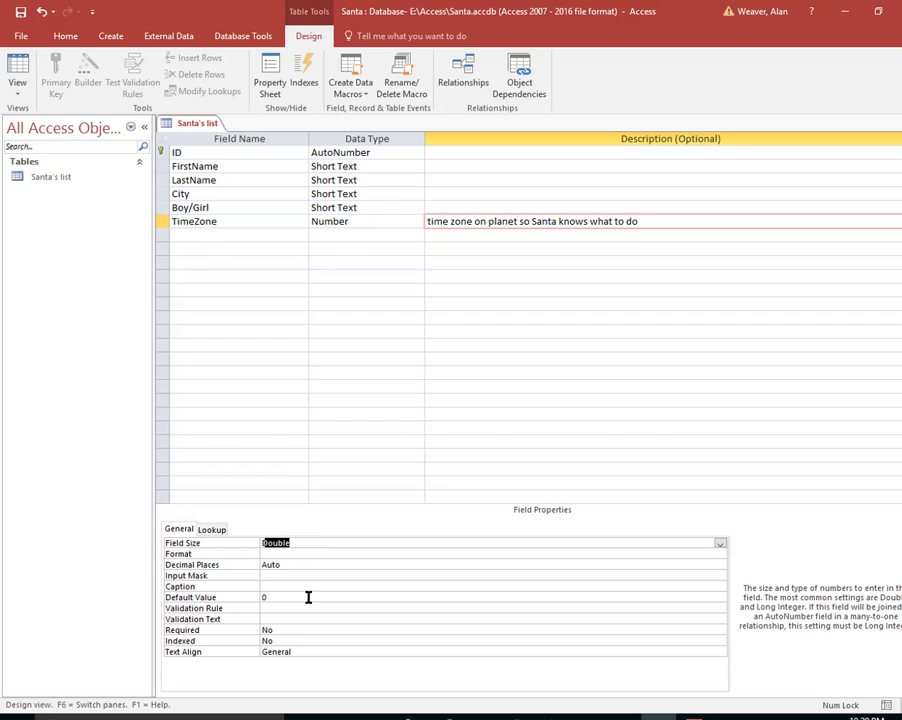
Add a Yes/No field named Good/Bad below TimeZone with the description "yes - good no - bad".
click(191, 236)
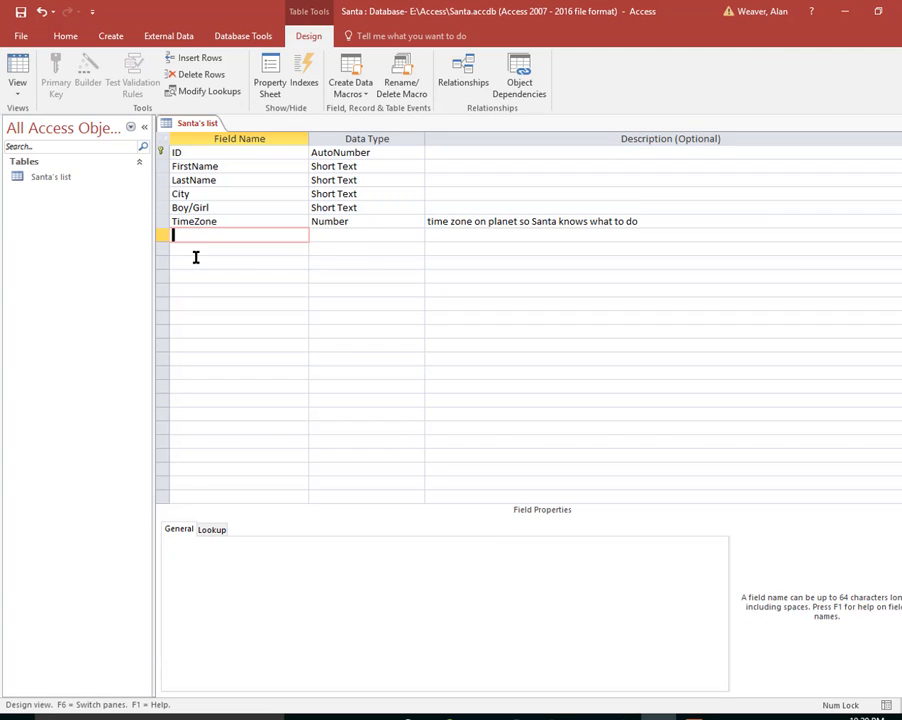
text(Good/Bad)
key(Tab)
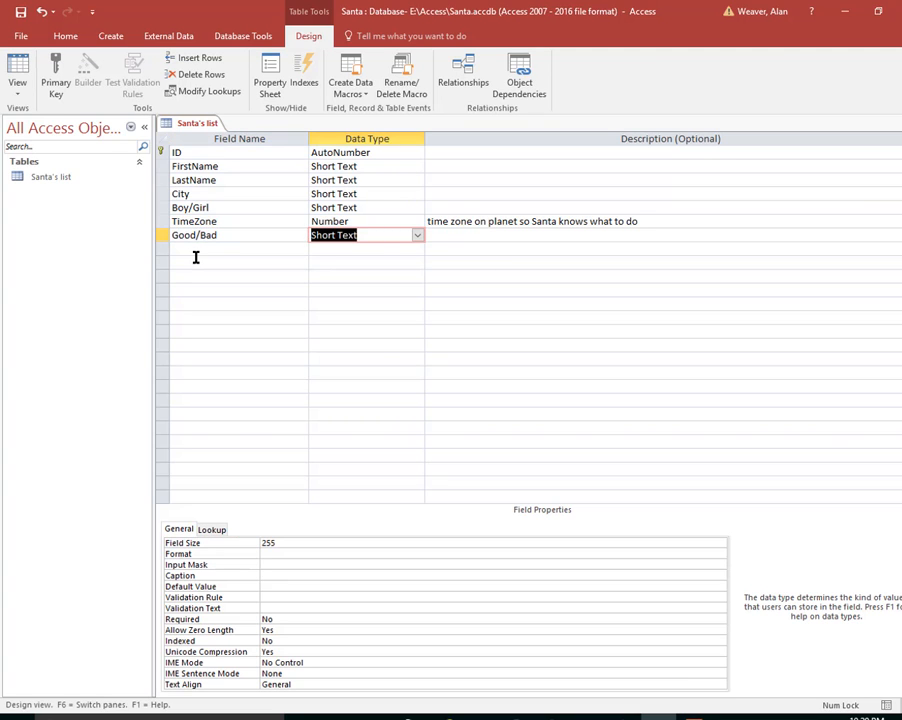
text(yes/No)
key(Tab)
text(yes)
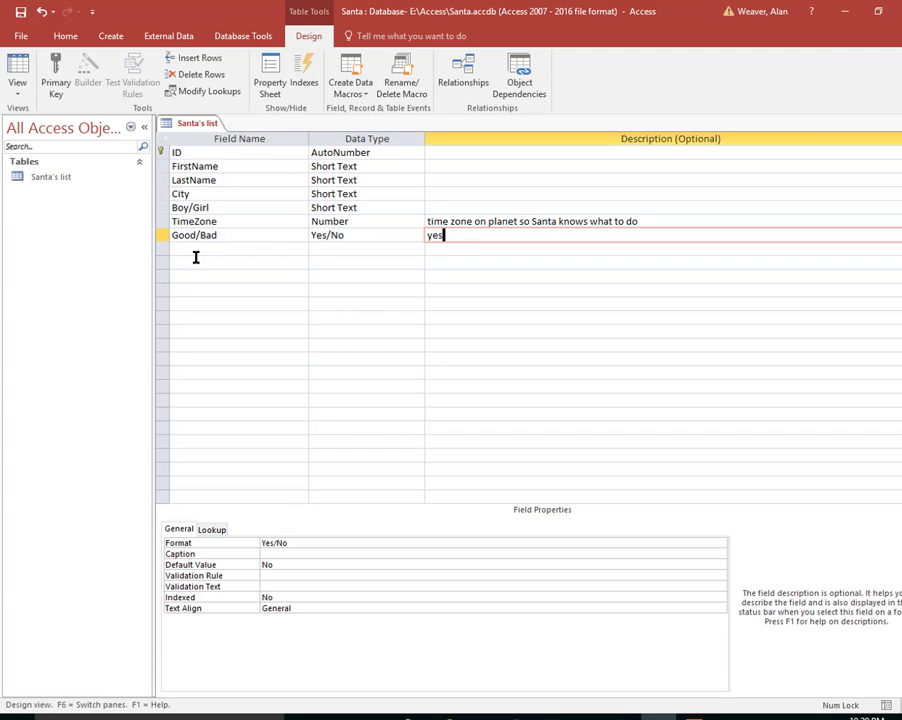
text( - good   no - bad)
key(Tab)
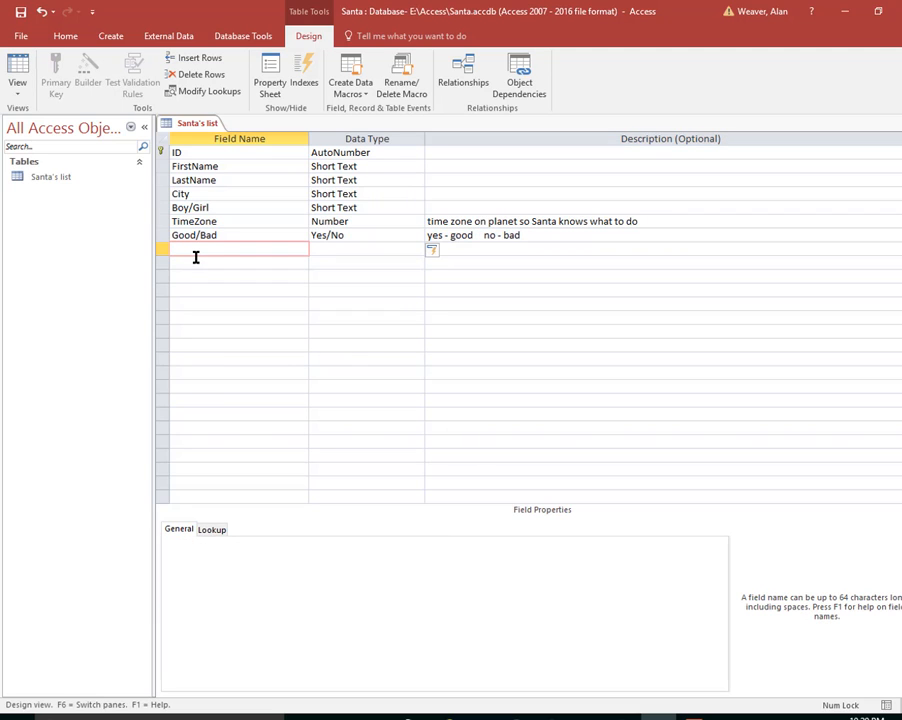
Add a Short Text field named ToyRequested below Good/Bad with a field size of 40.
text(ToyRequested)
key(Tab)
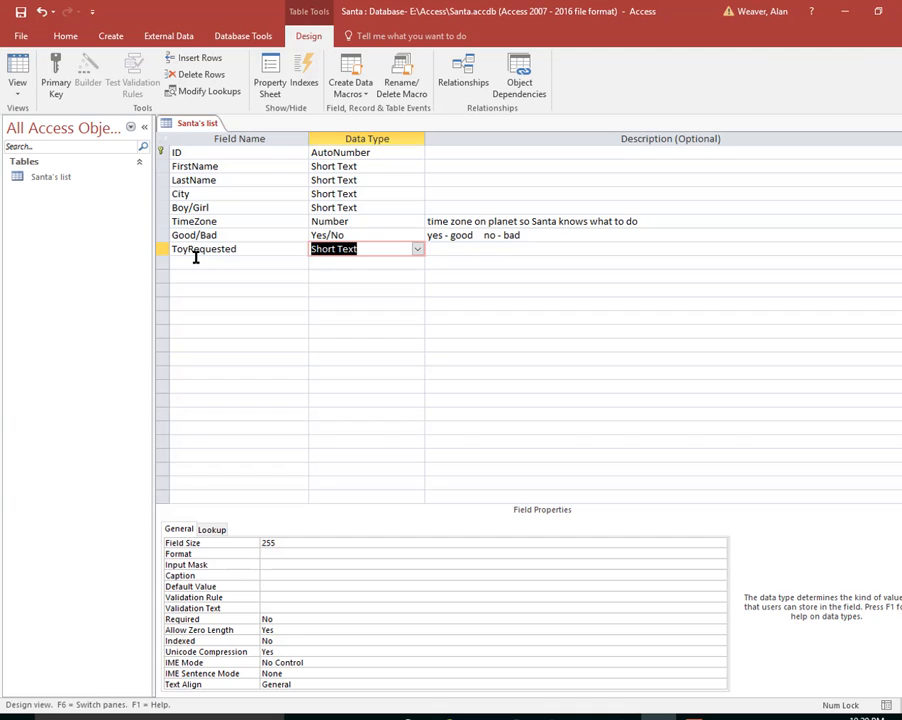
key(Tab)
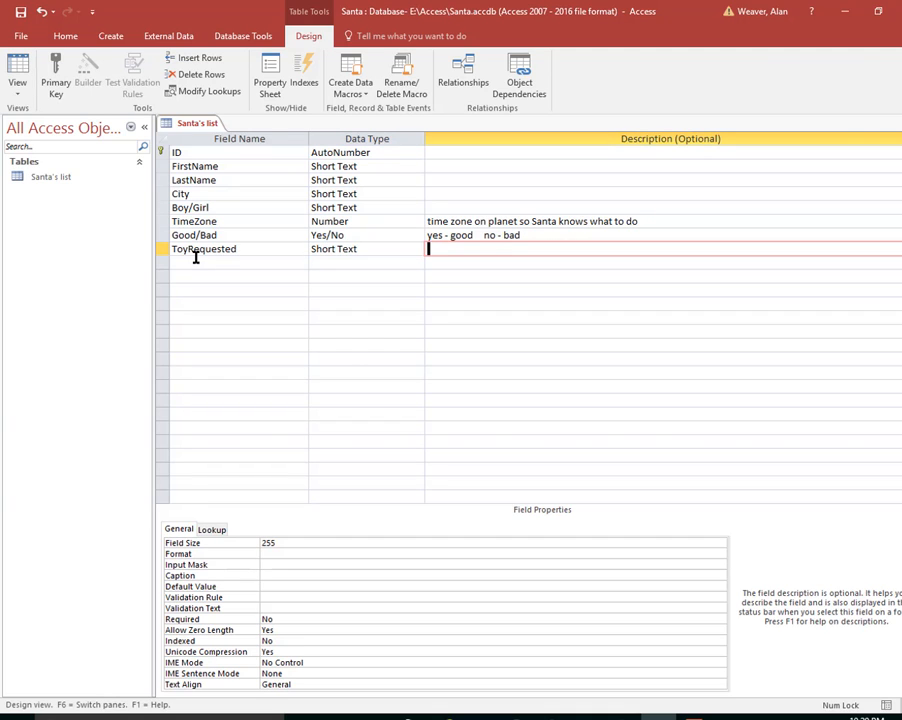
key(F6)
text(40)
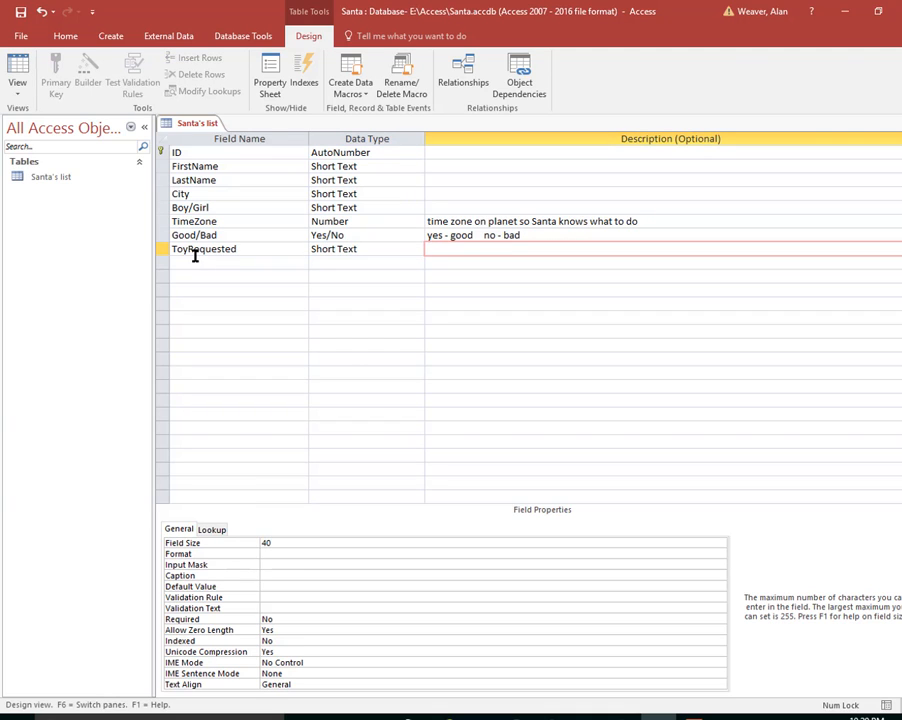
click(195, 262)
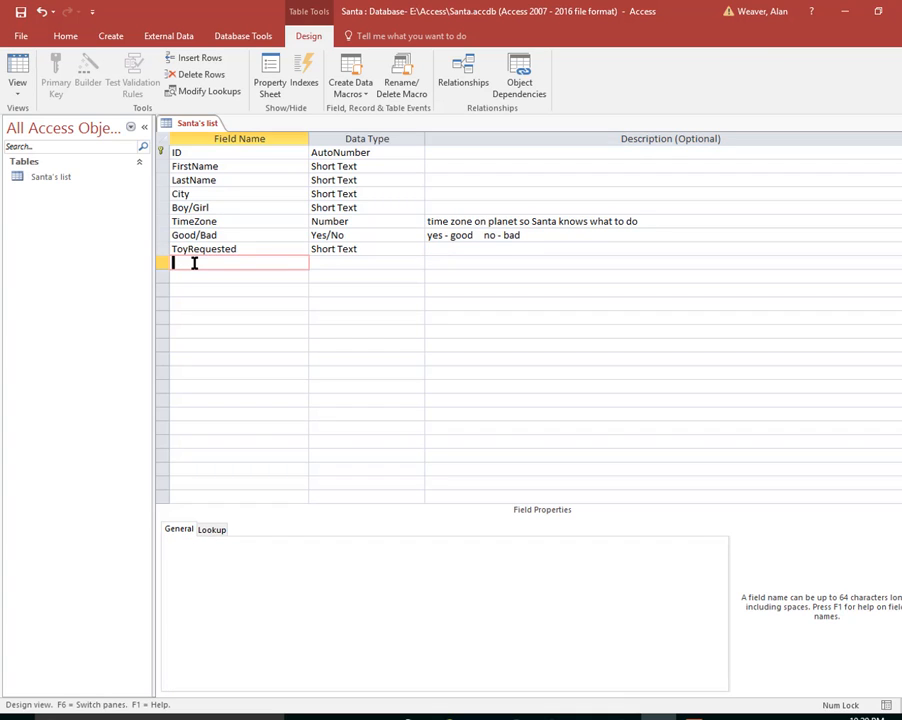
Rename the ID field to ID-Soc-Sec# and make it Short Text with a field size of 9.
click(206, 156)
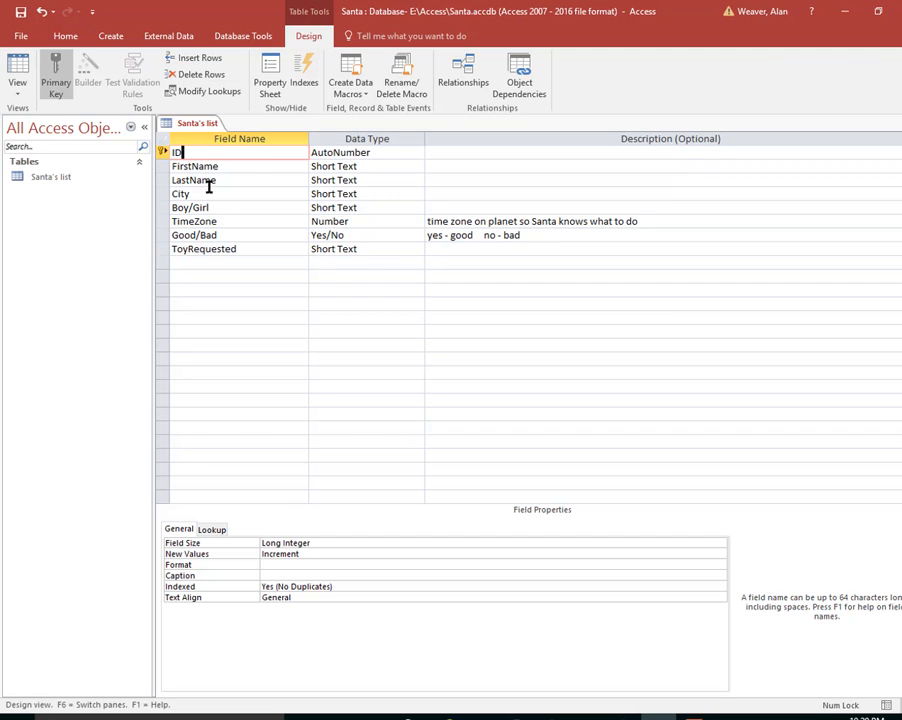
text(-Soc-Sec#)
key(Tab)
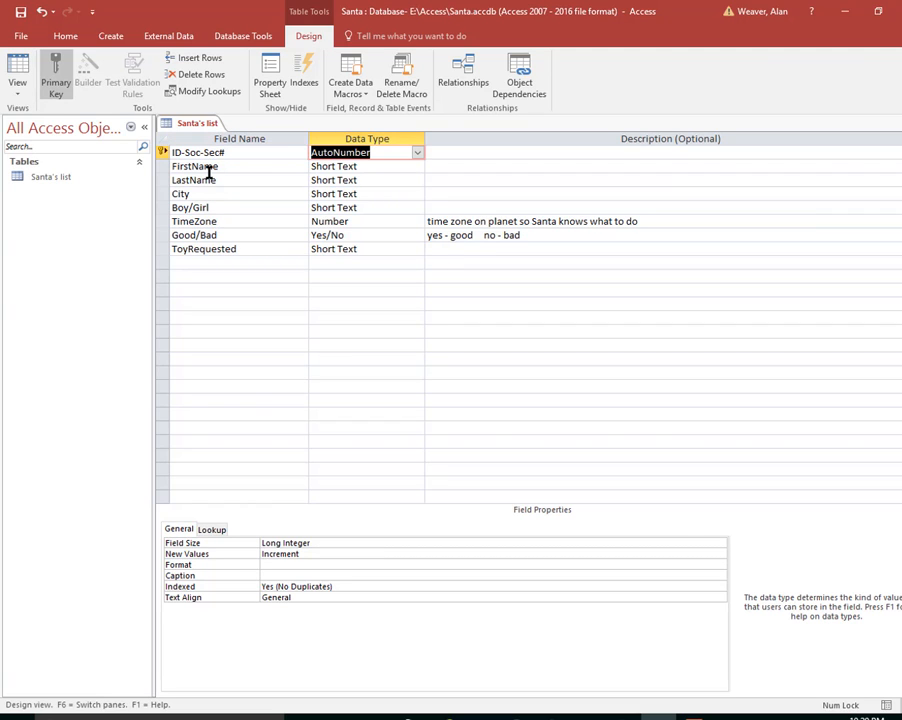
text(t )
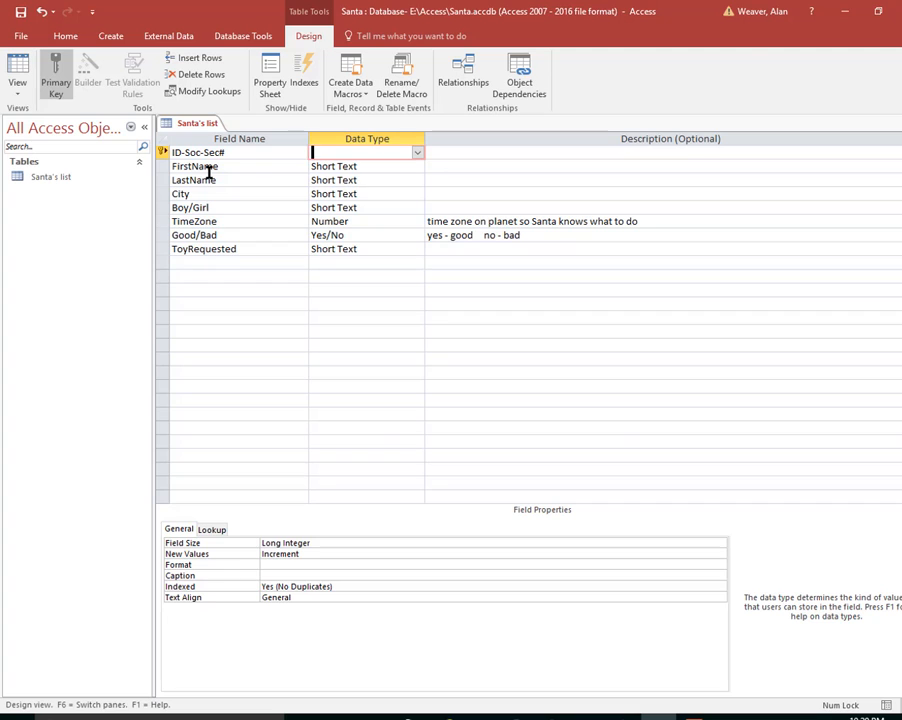
text(s)
key(Tab)
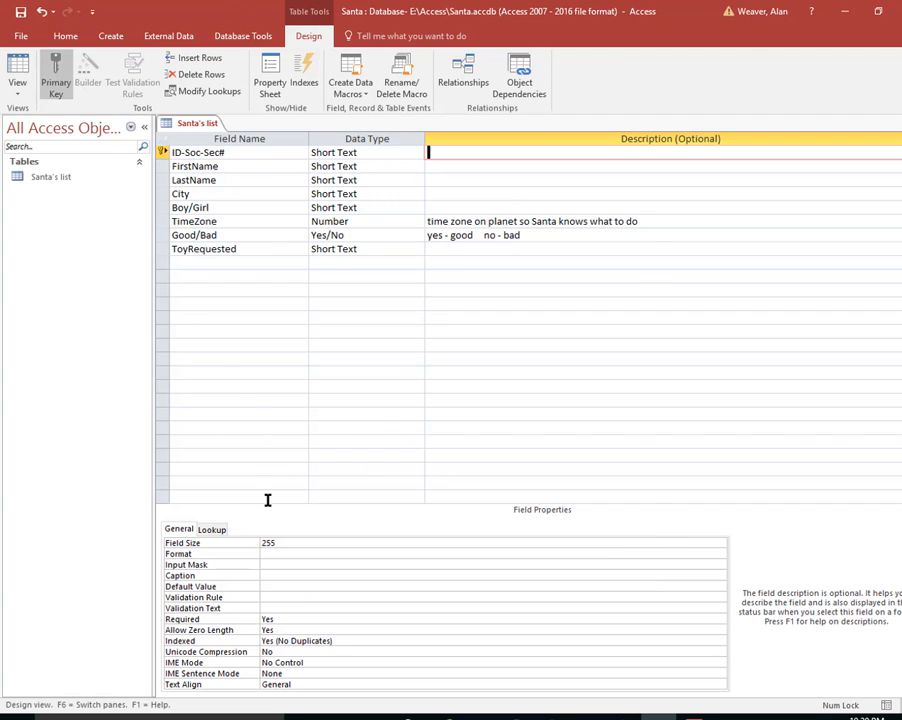
click(296, 543)
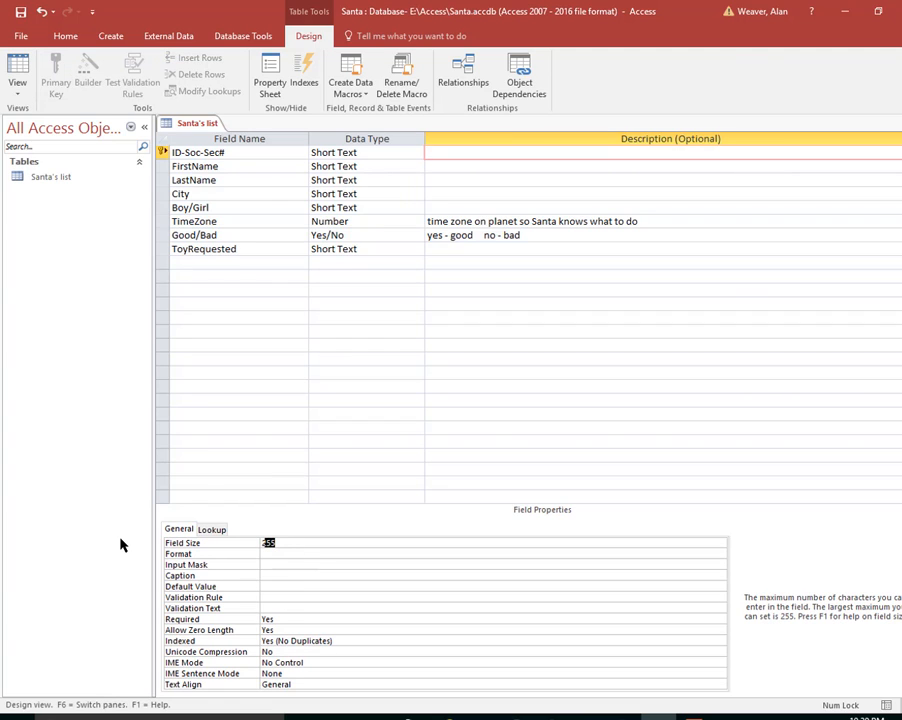
text(9)
Give ID-Soc-Sec# the Social Security Number input mask, saving the table first and storing the data without the symbols.
click(264, 565)
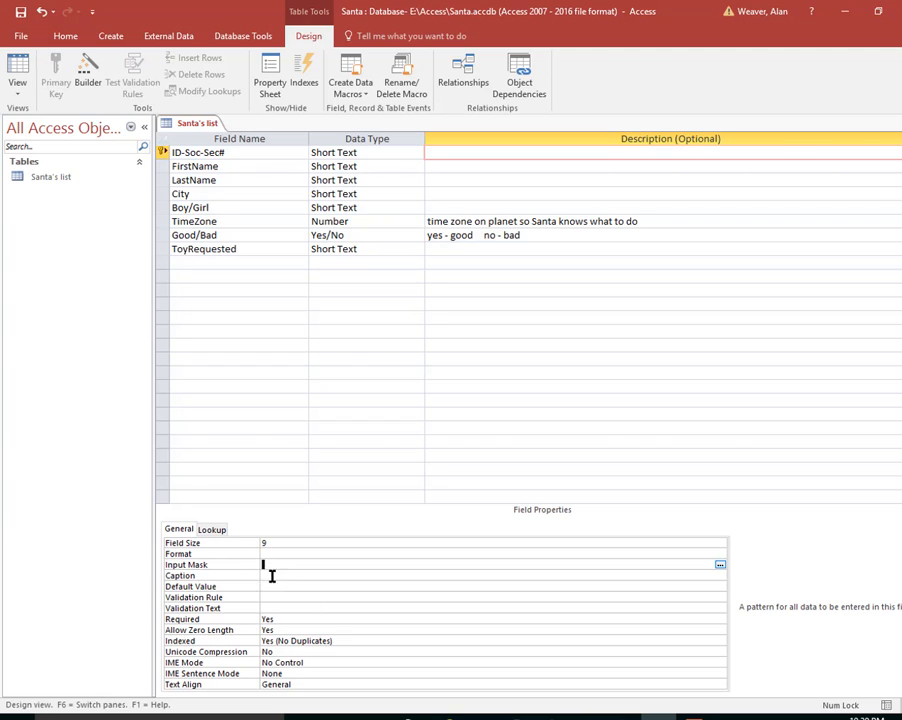
click(720, 566)
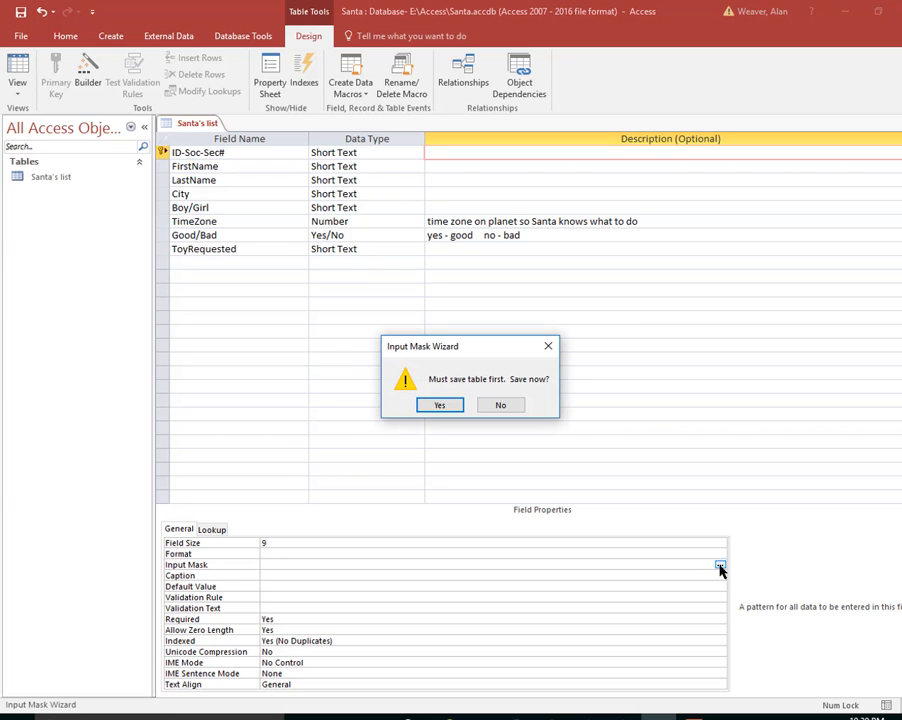
click(439, 405)
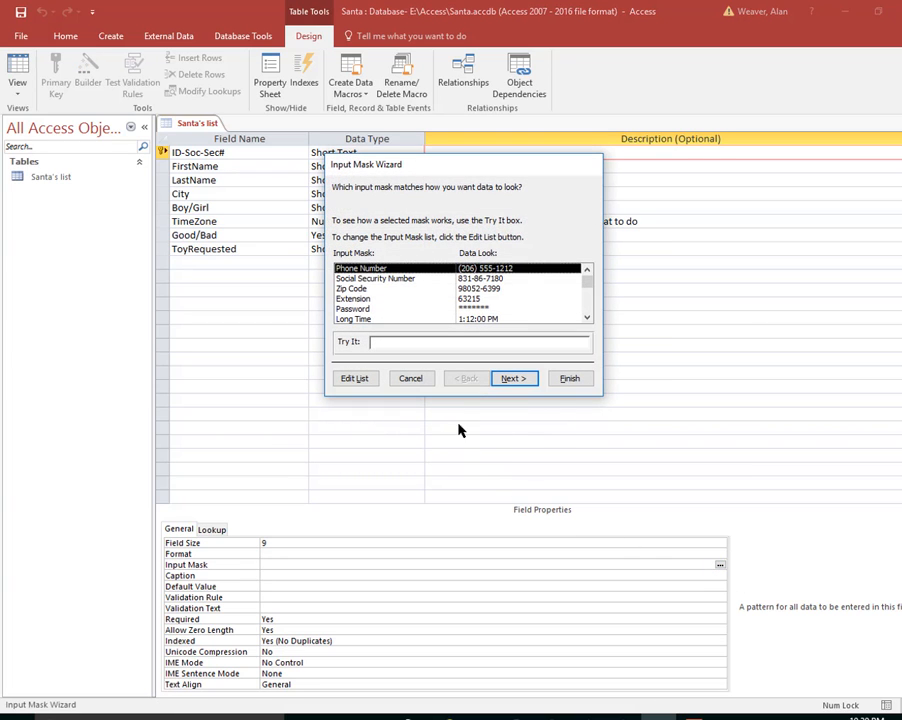
click(401, 281)
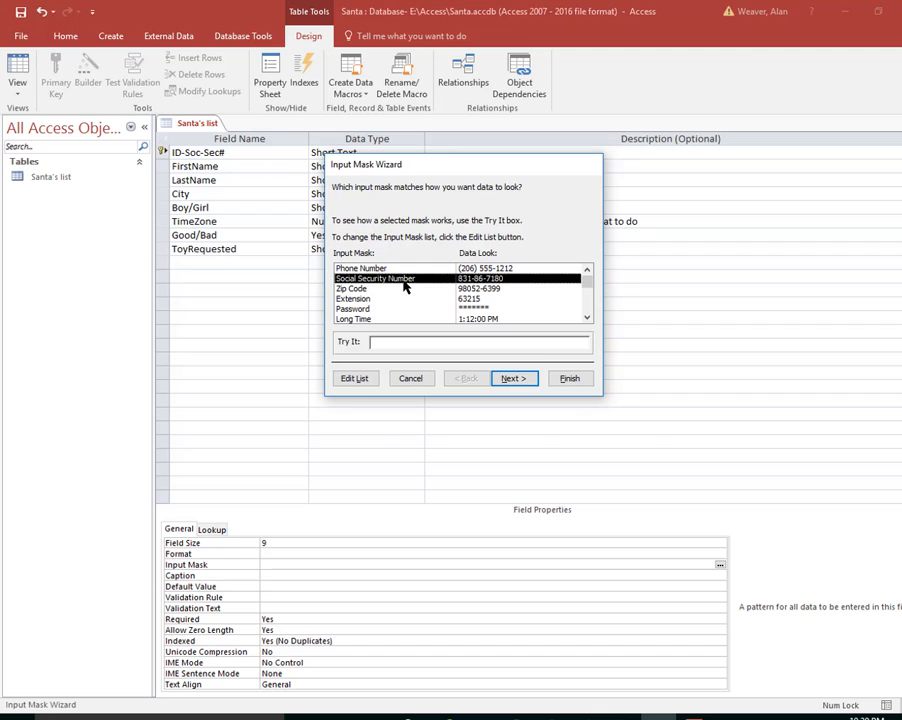
click(514, 378)
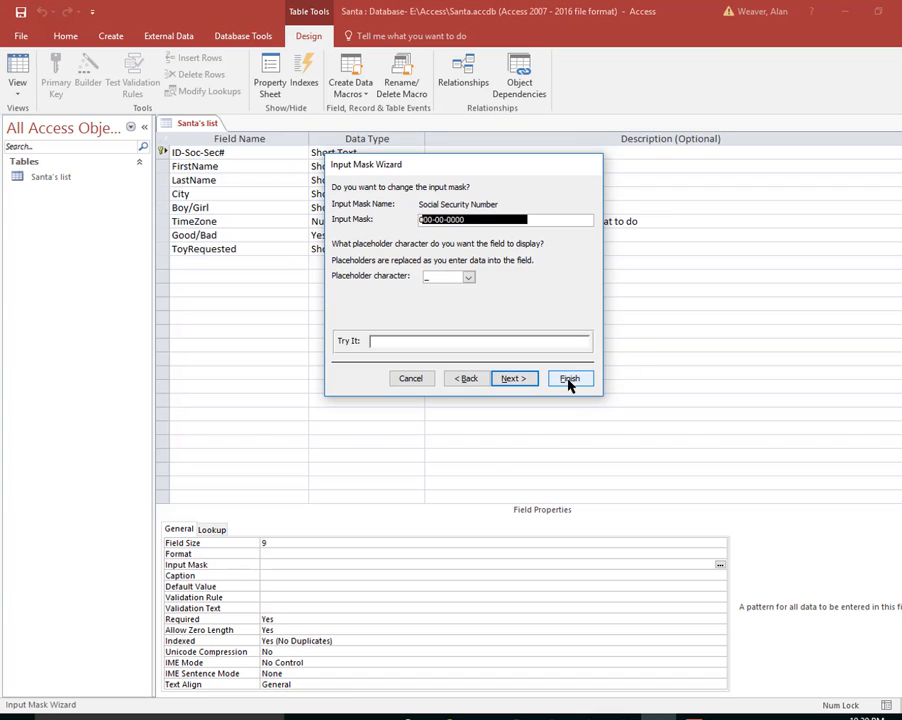
click(515, 380)
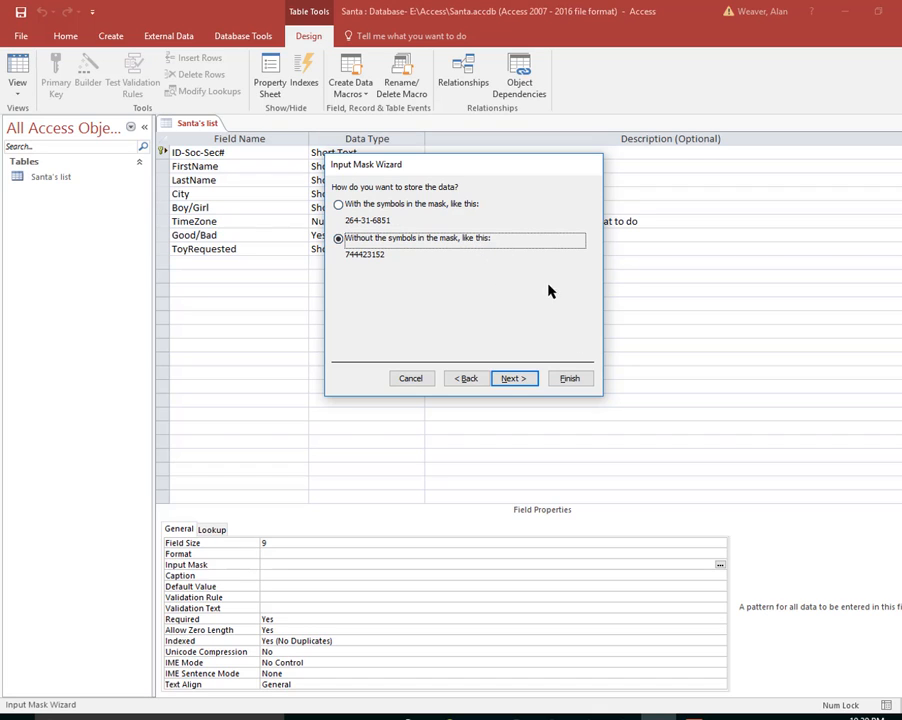
click(570, 377)
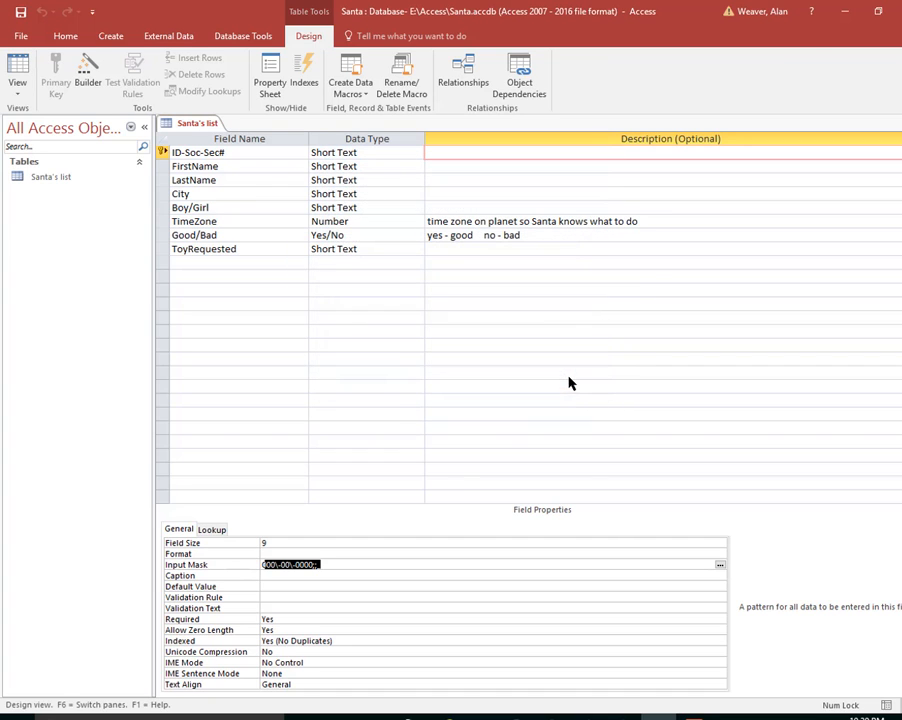
Add a Number field named Elf below ToyRequested.
click(176, 261)
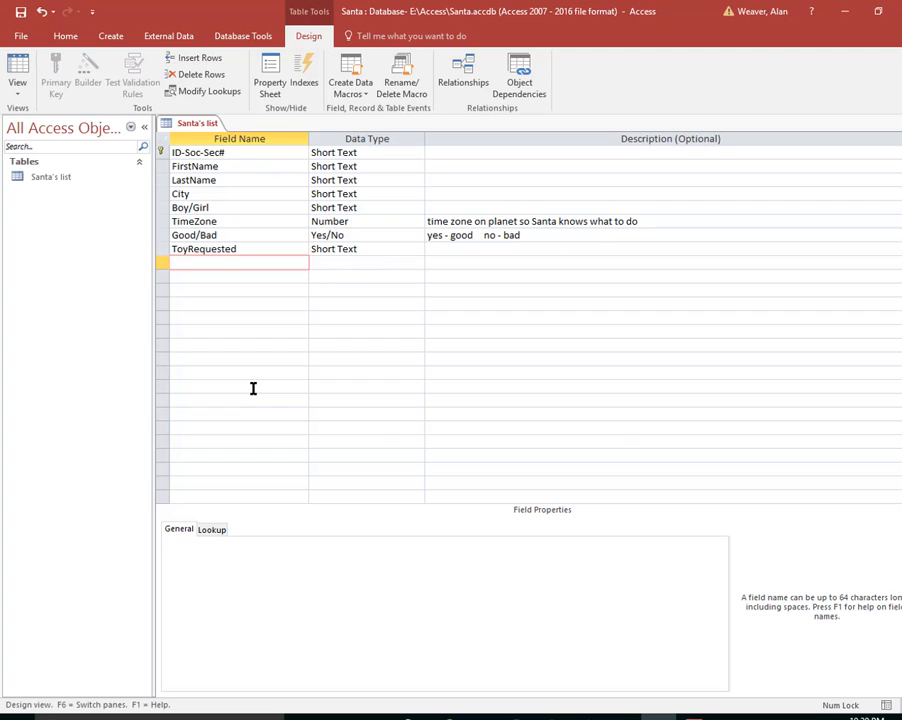
text(Elf)
key(Tab)
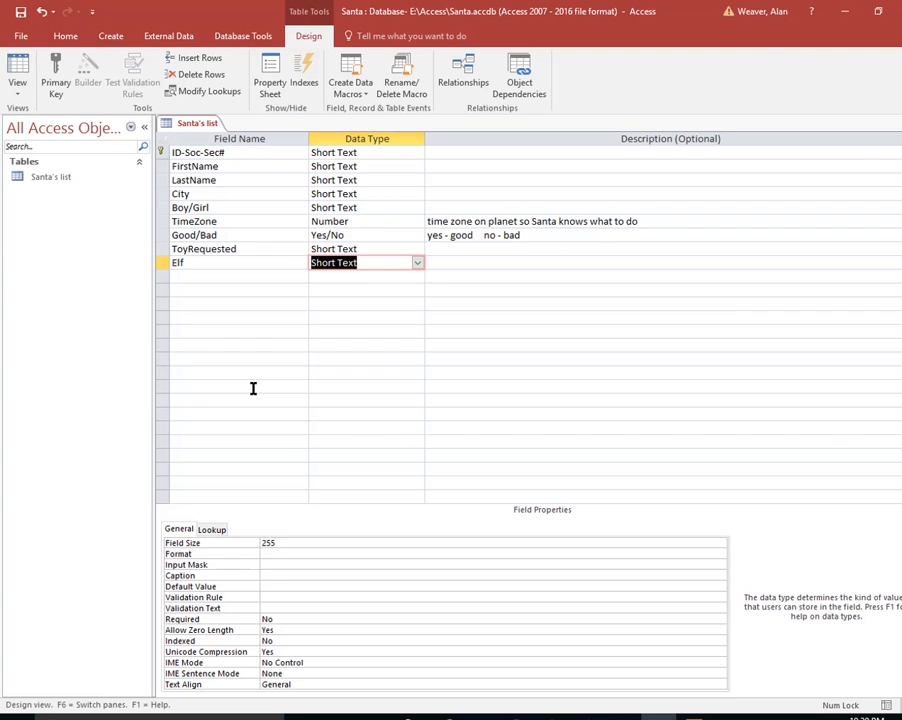
text(number)
key(Tab)
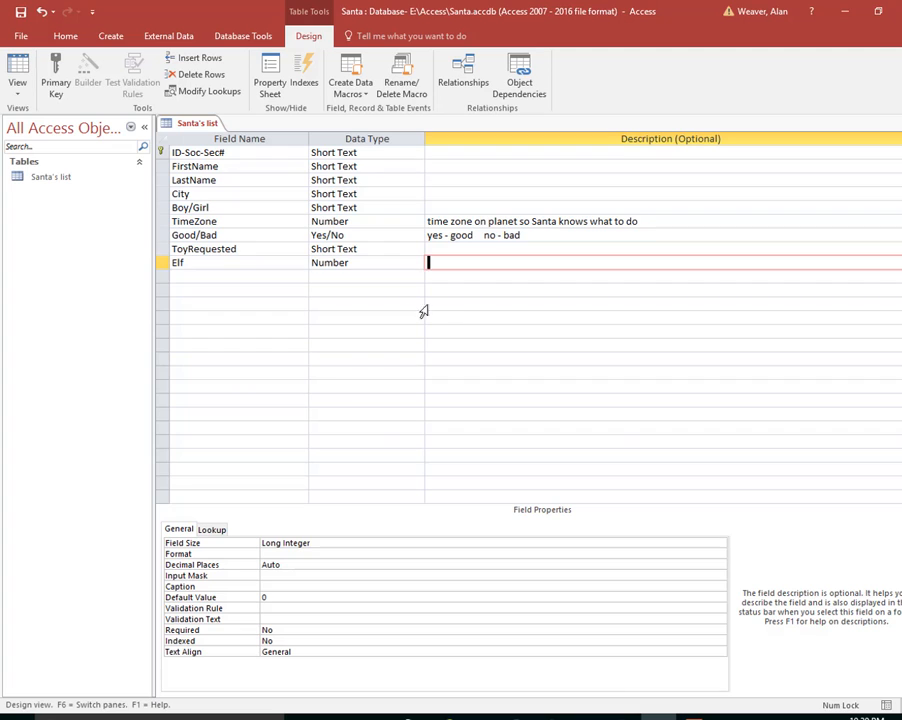
Move the ID-Soc-Sec# field down between ToyRequested and Elf.
click(161, 152)
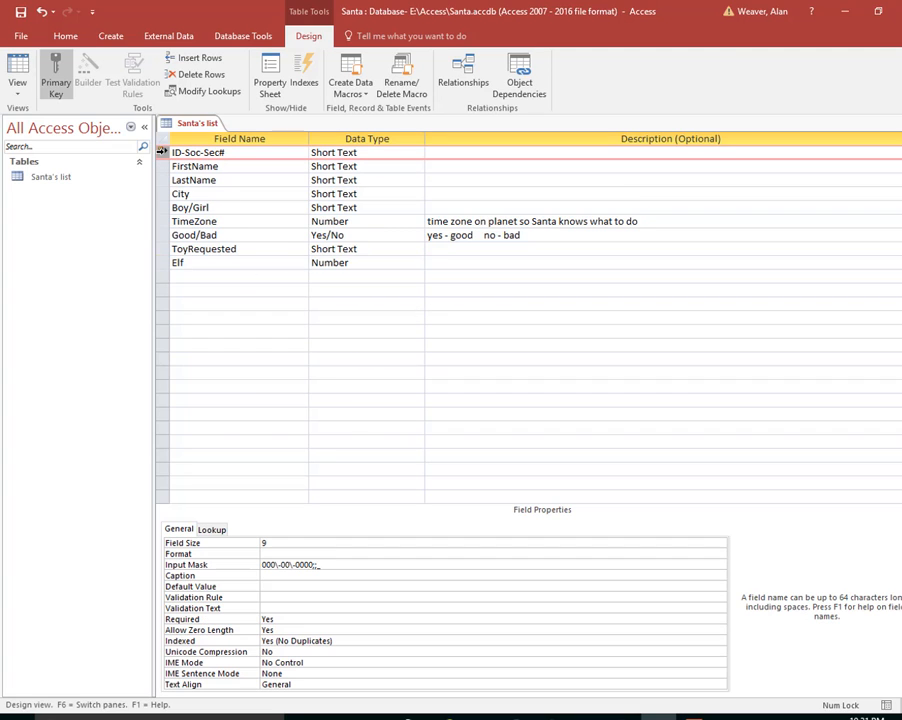
drag(161, 152, 171, 265)
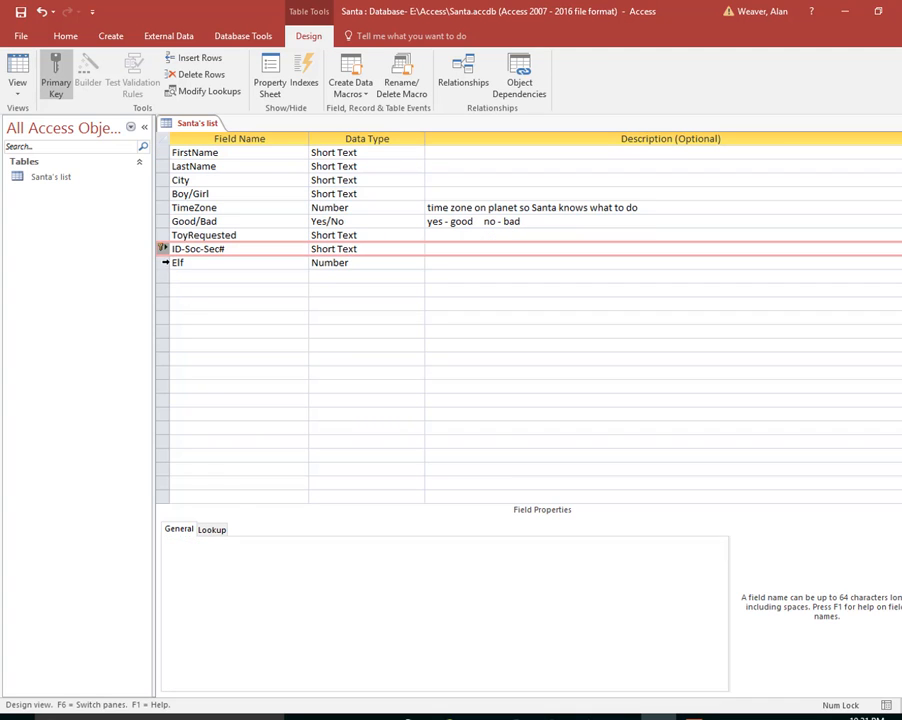
click(219, 315)
Make Elf the primary key and return the primary key to ID-Soc-Sec#.
click(204, 262)
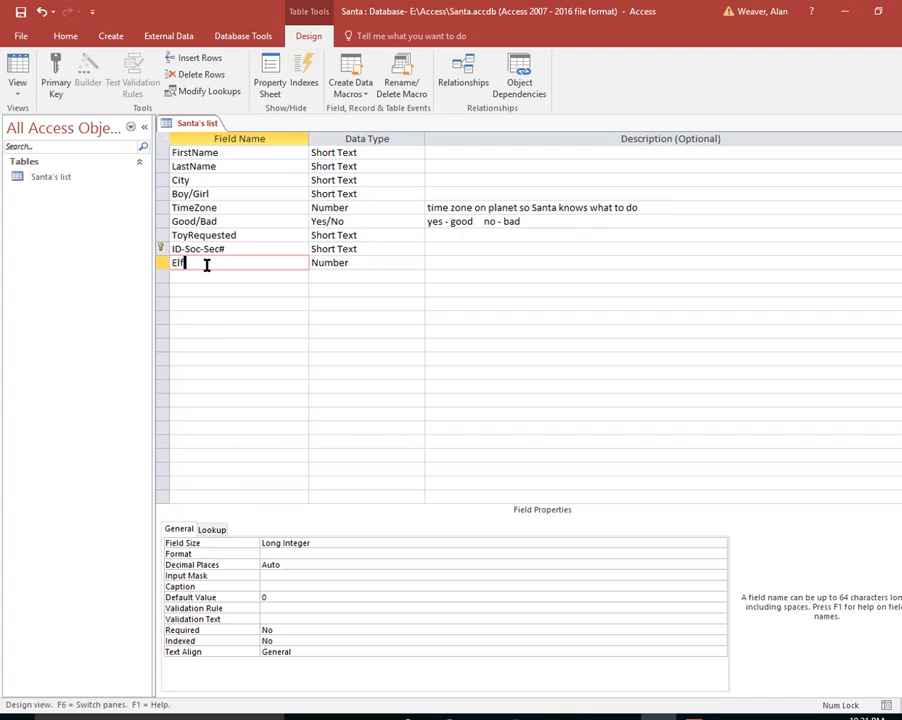
click(58, 76)
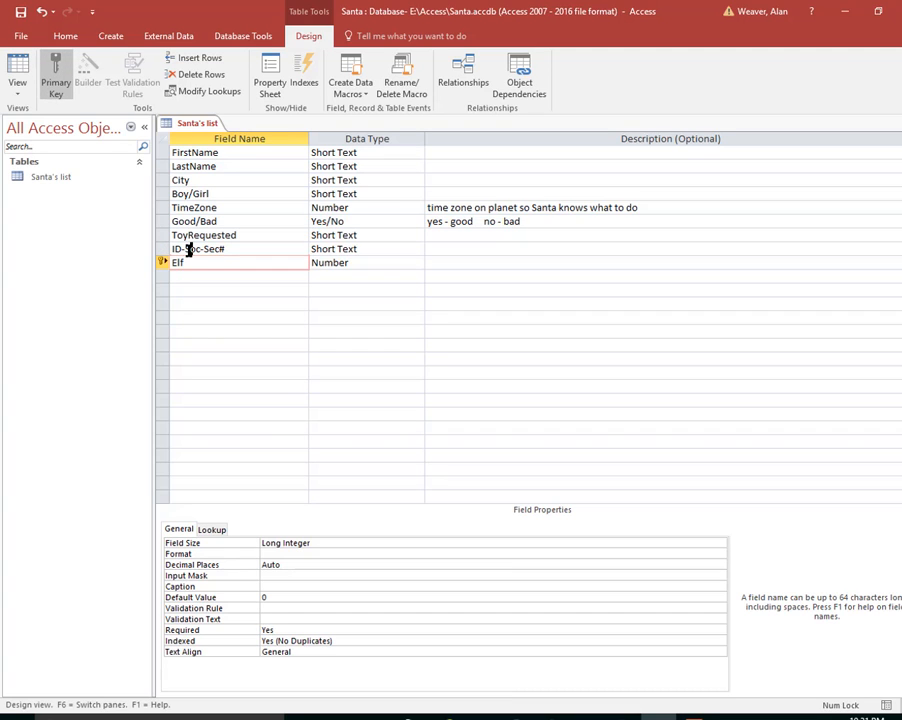
click(186, 249)
click(58, 78)
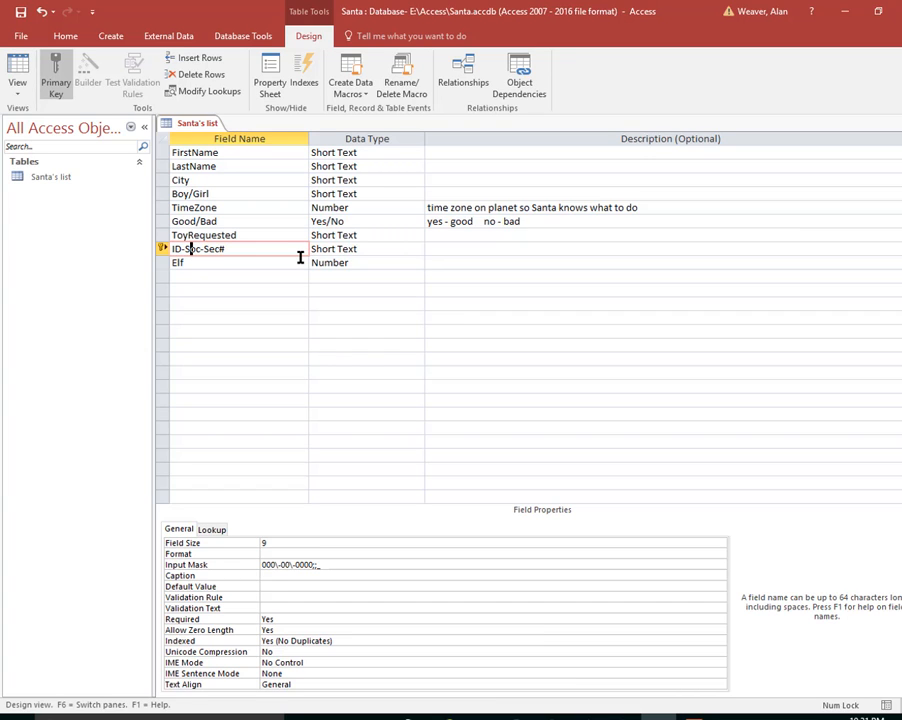
Switch the table to Datasheet View and start the first record with the child's first name, last name and the city Yonkers.
click(15, 67)
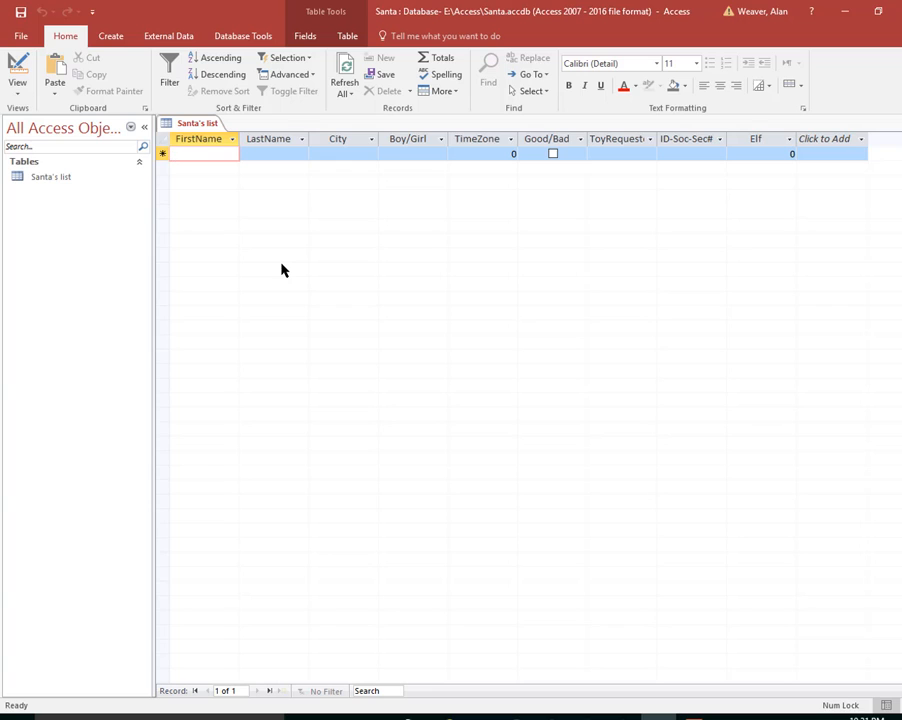
text(John)
key(Tab)
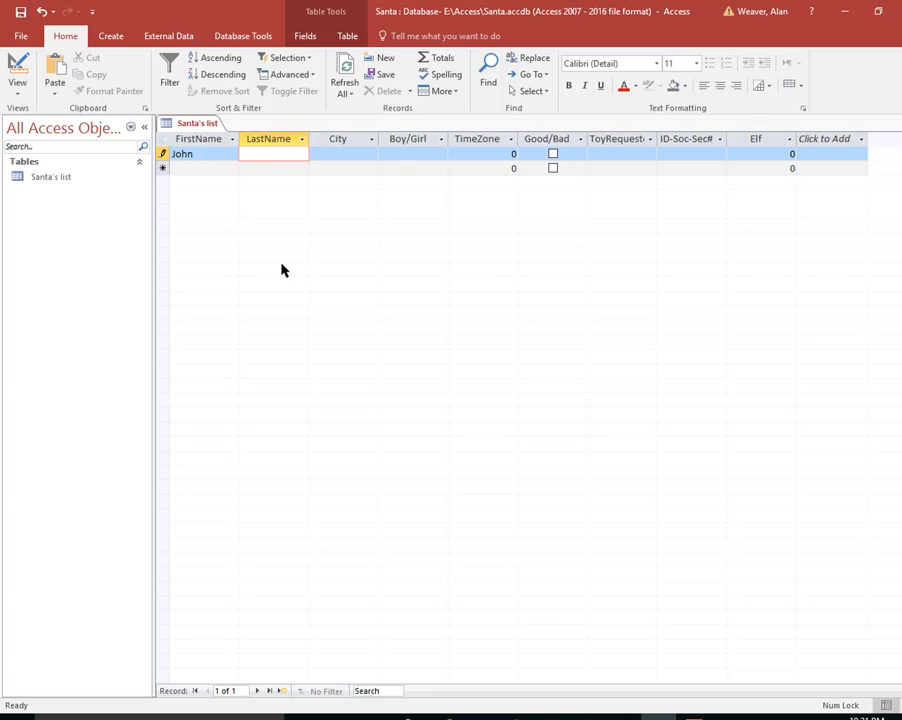
text(Jackson)
key(Tab)
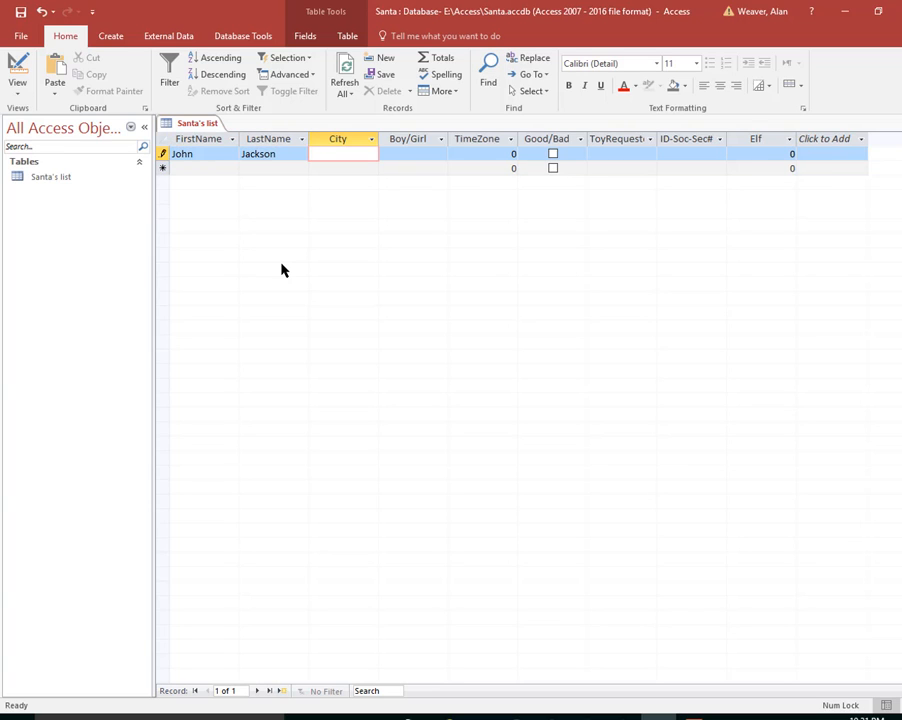
text(Yonkers)
key(Tab)
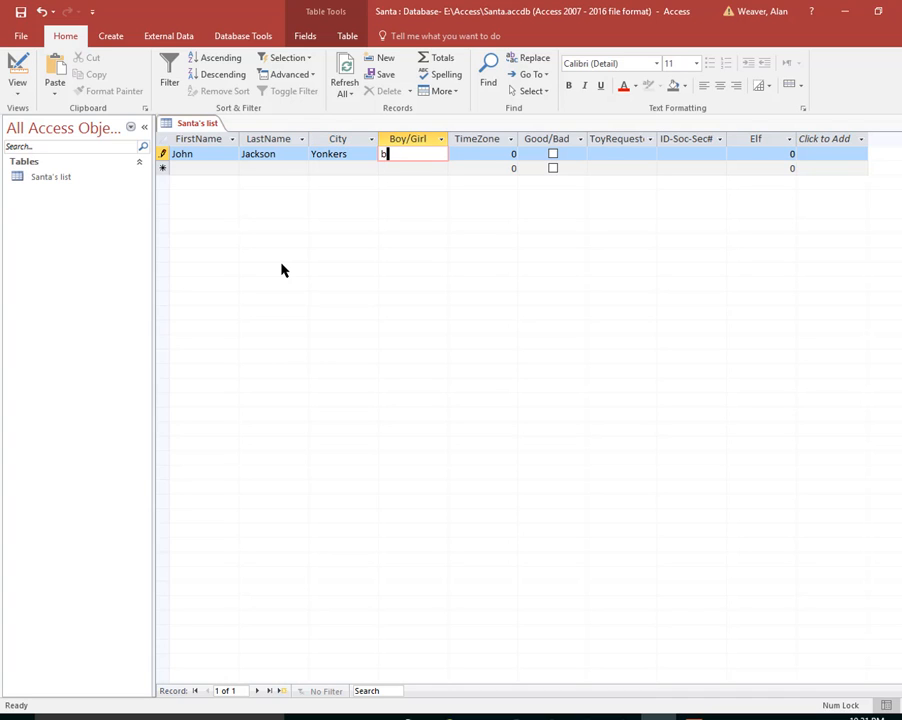
In the first record, enter b for Boy/Girl and 3 for TimeZone, check Good/Bad, and enter Xbox as the requested toy.
text(b)
key(Tab)
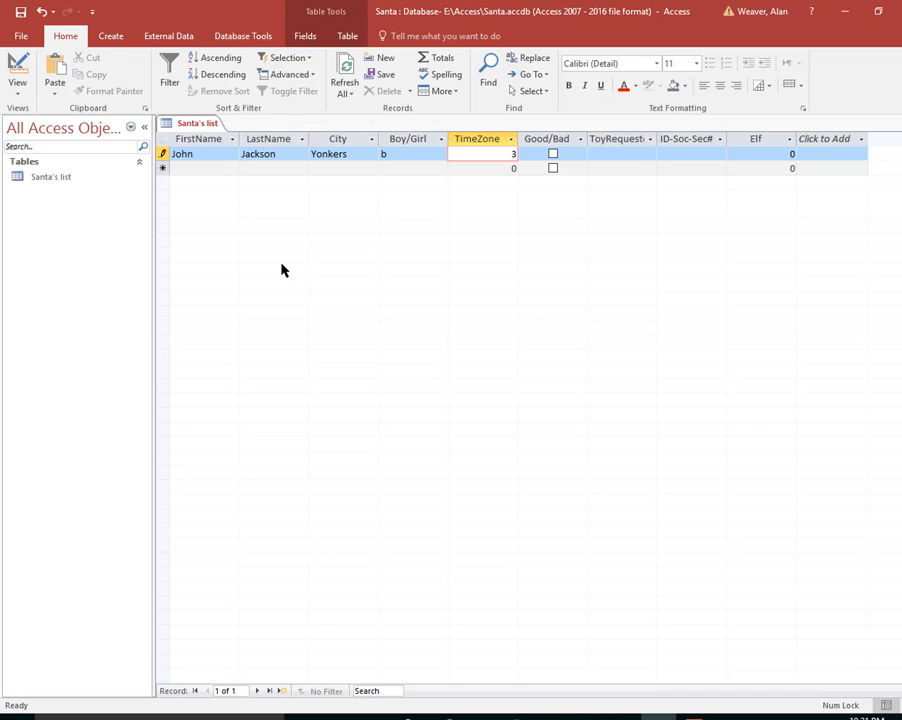
click(553, 154)
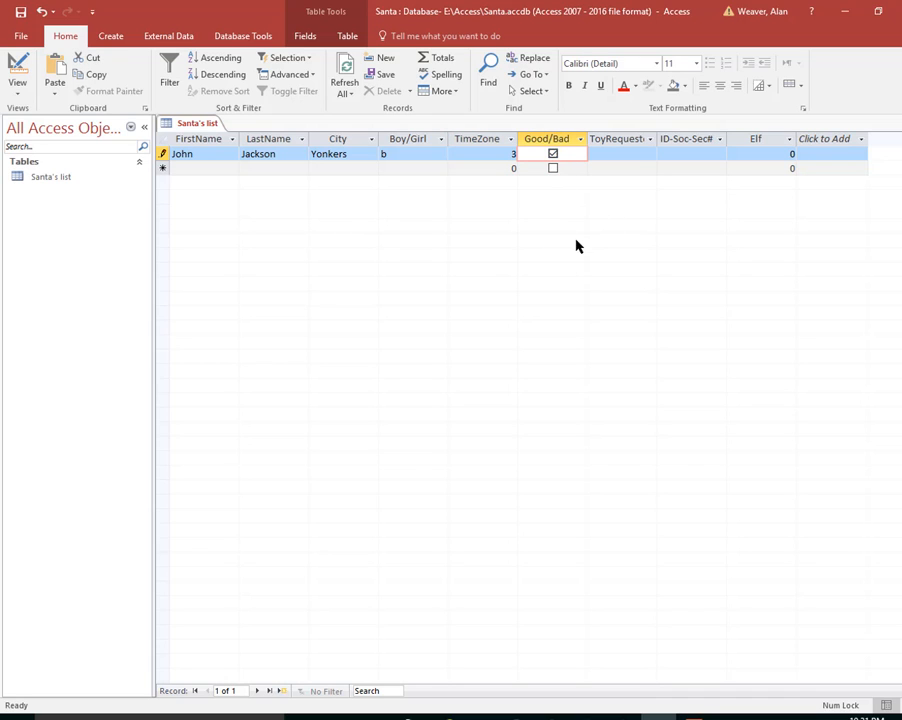
click(621, 154)
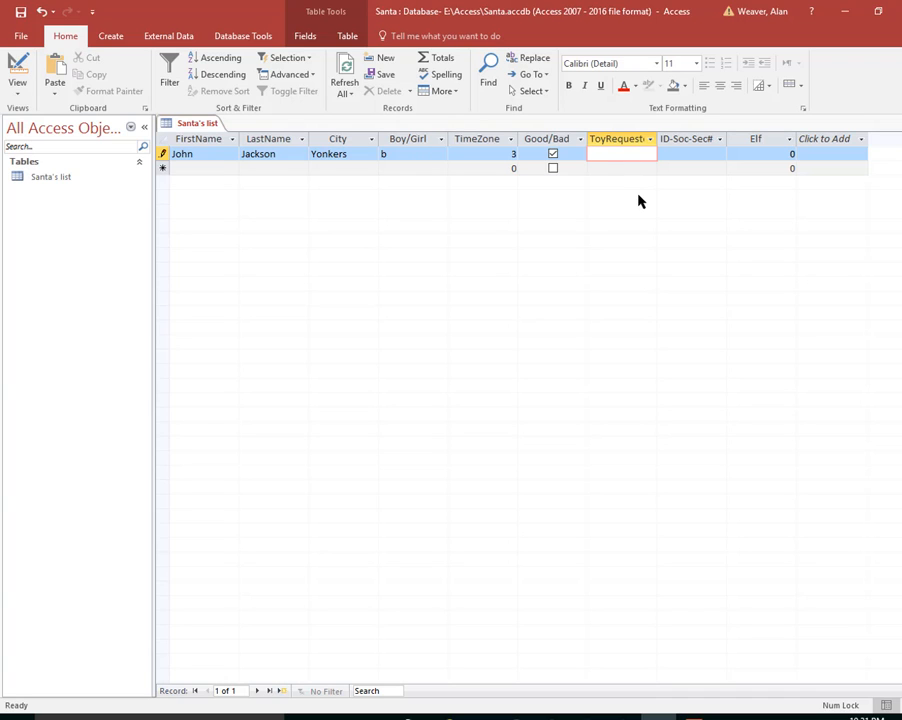
text(Xbox)
key(Tab)
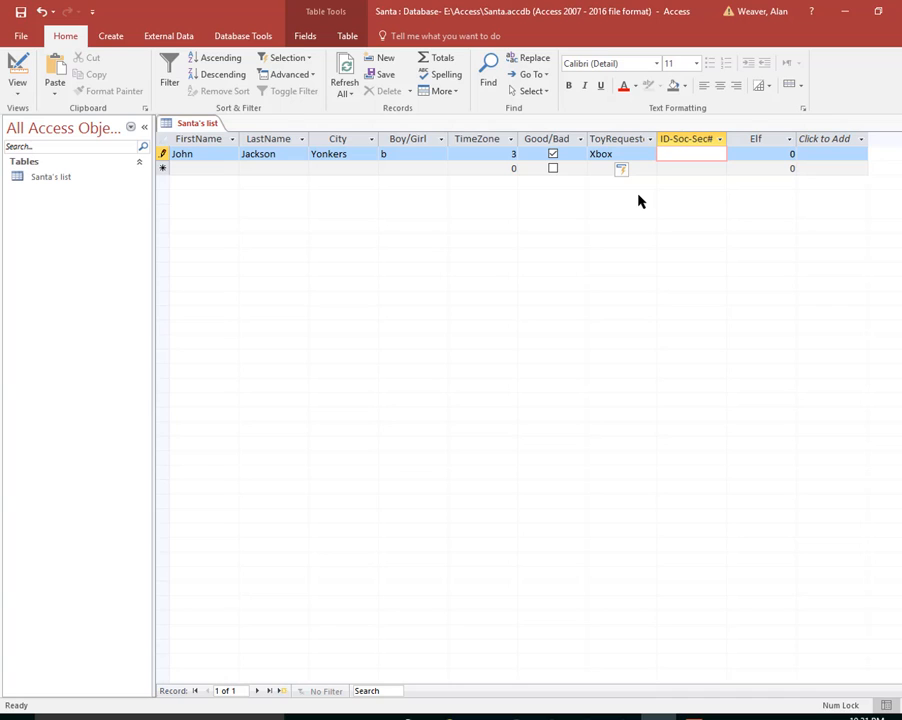
Complete the first record with the child's social security number in ID-Soc-Sec# and 1 for Elf.
text(222-)
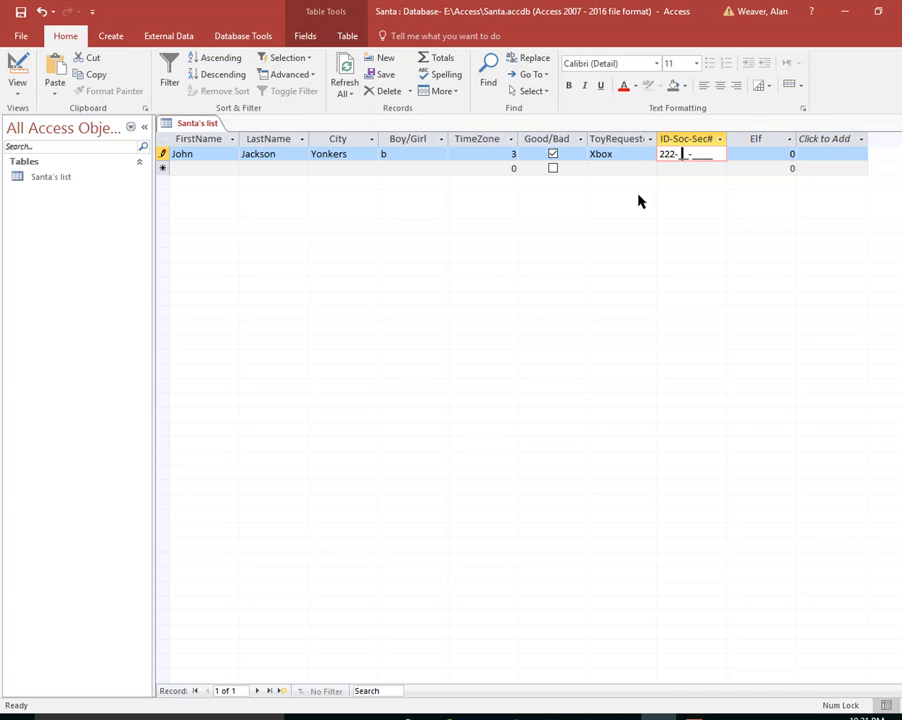
text(44-5555)
key(Tab)
text(1)
key(Tab)
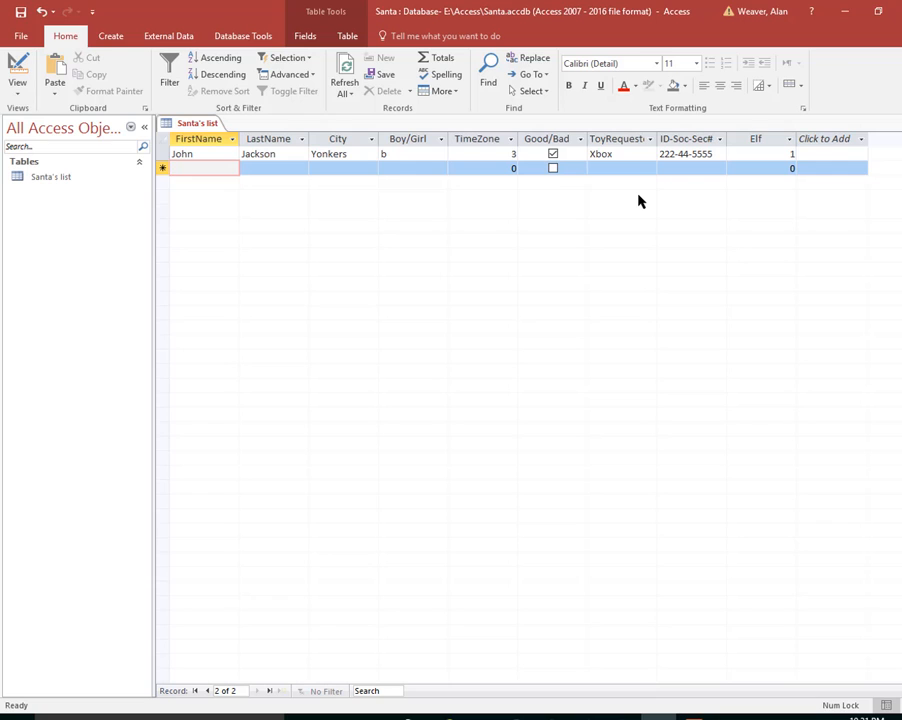
Start the second record with the child's first name, last name, the city Yonkers and g for Boy/Girl.
text(mary)
key(Tab)
text(Jones)
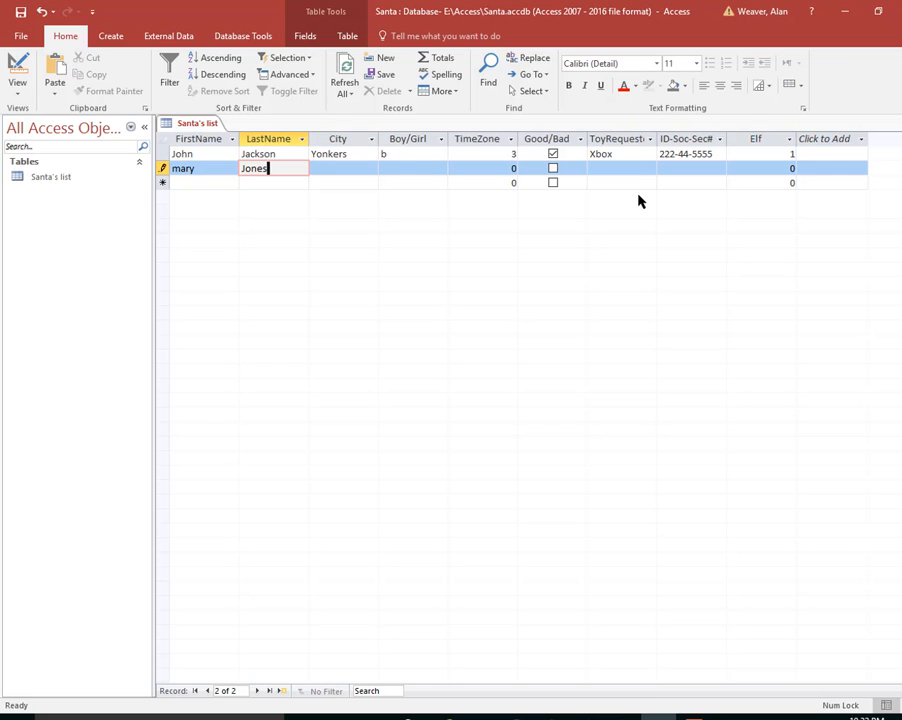
key(Tab)
text(Yonkers)
key(Tab)
text(g)
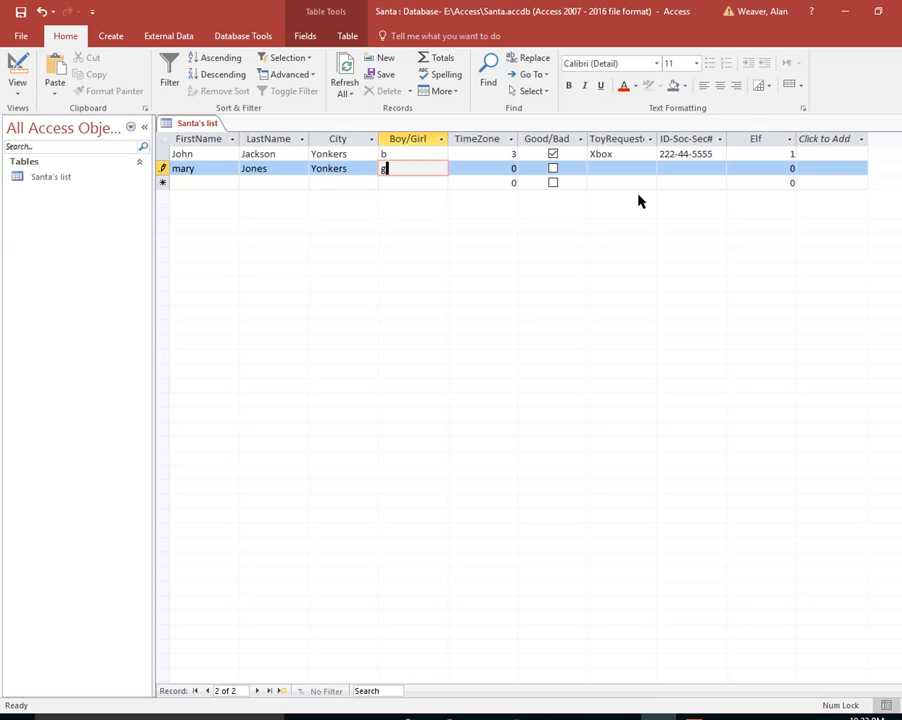
key(Tab)
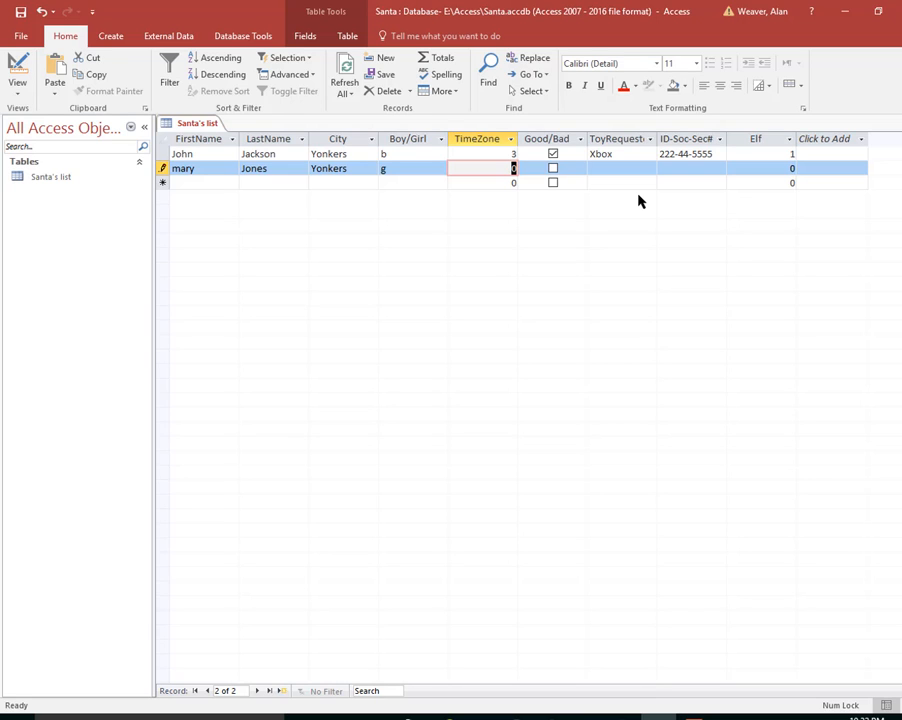
In the second record, set TimeZone to 3, check Good/Bad, and enter Xbox as the requested toy.
text(3)
key(Tab)
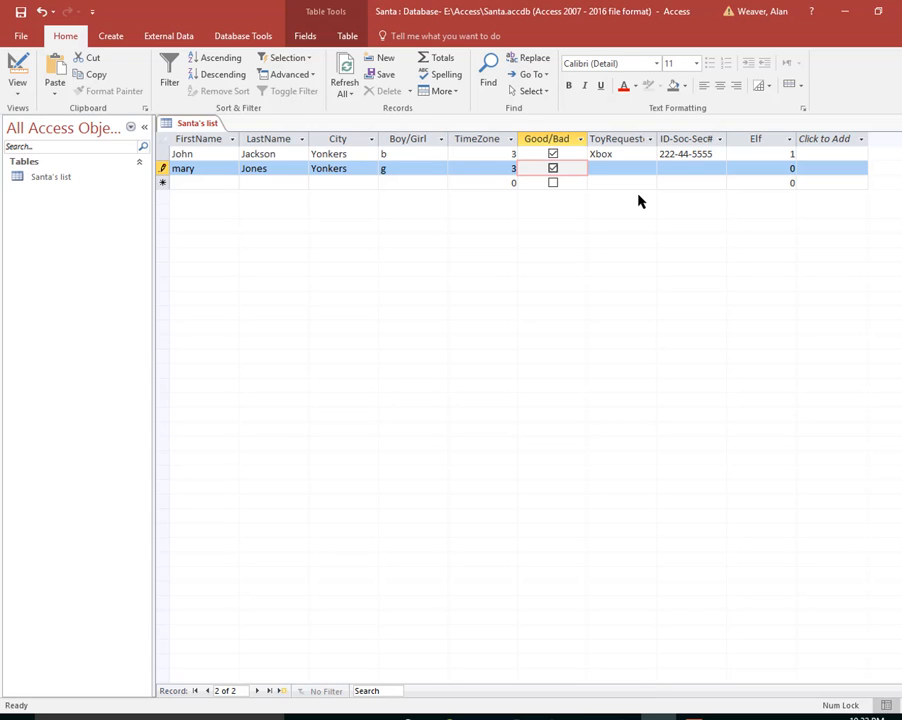
key(Tab)
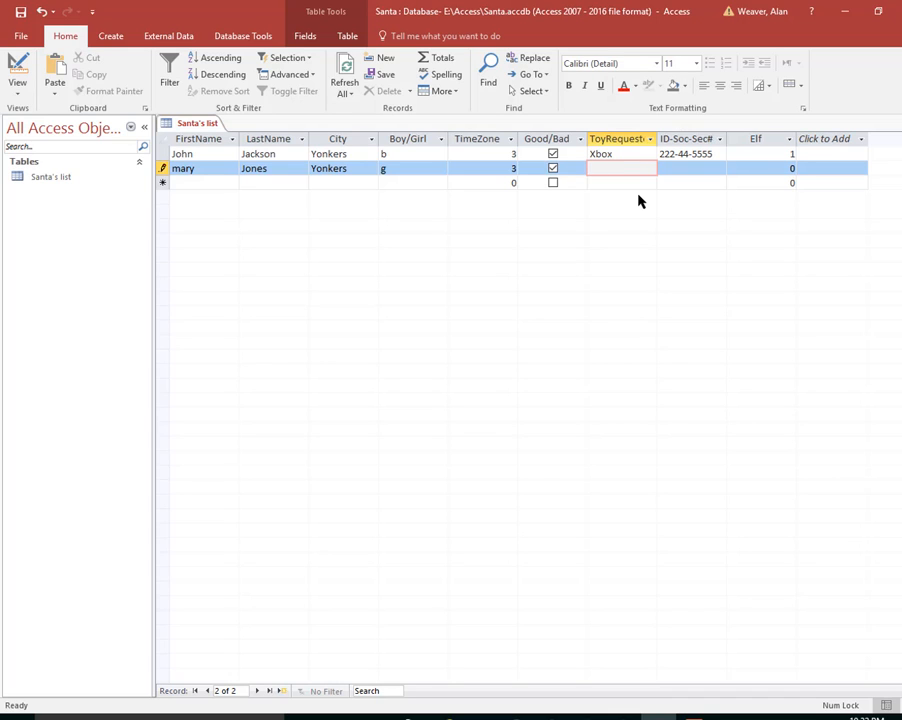
text(Xbox)
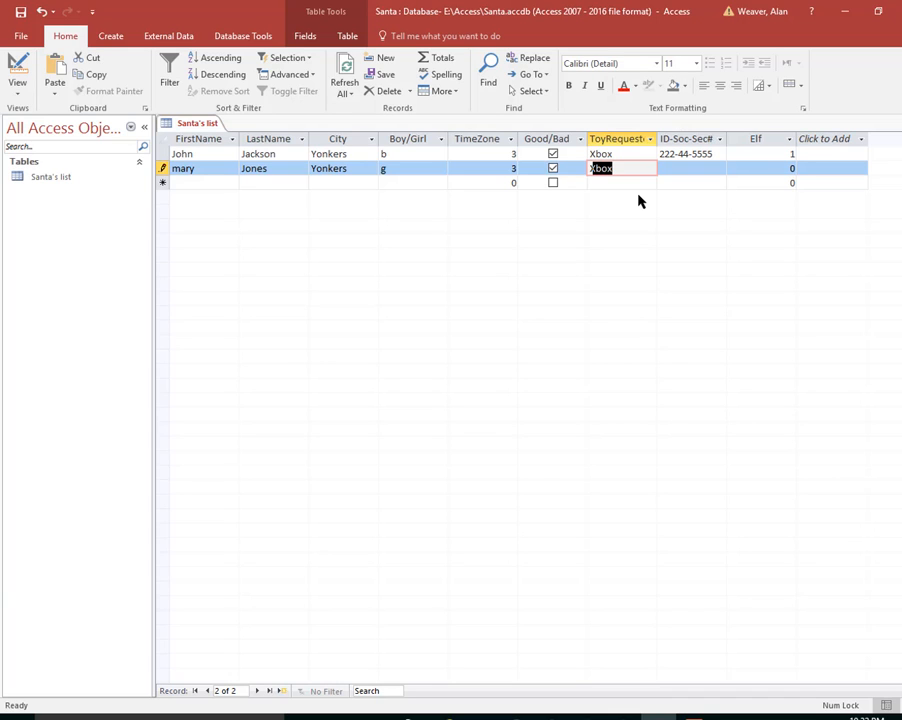
key(Tab)
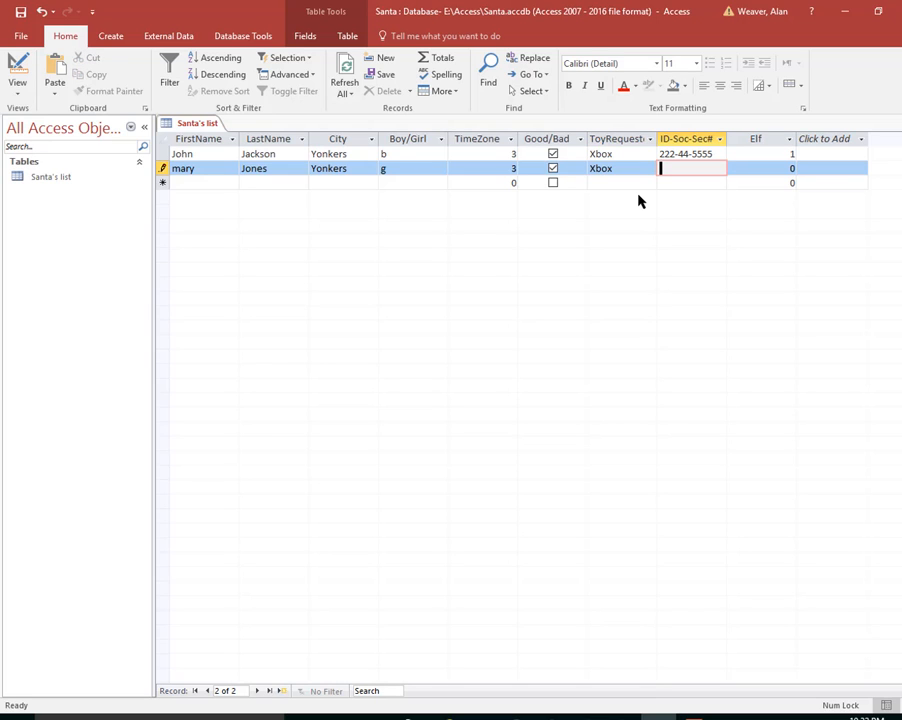
Enter the first record's social security number again in the second record, set Elf to 1, and try to save the record.
text(222-44-5555)
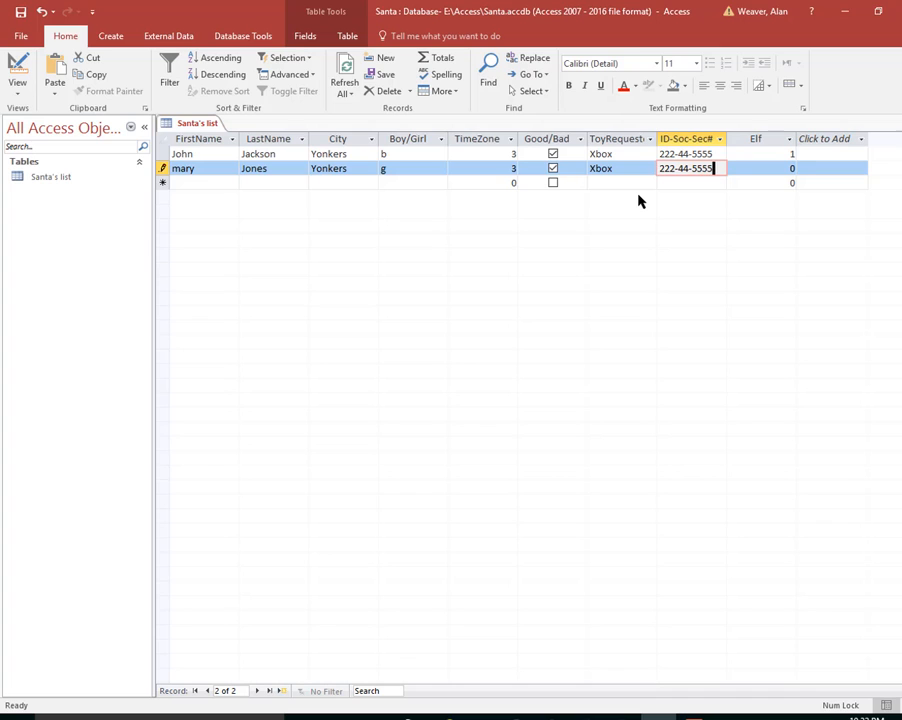
key(Tab)
text(1)
key(Tab)
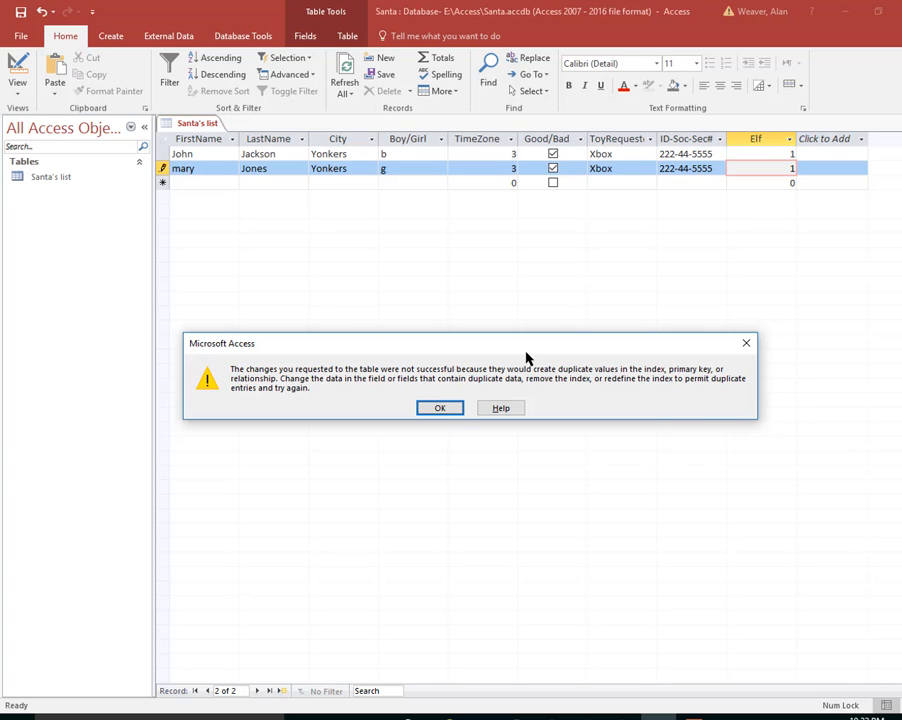
click(442, 409)
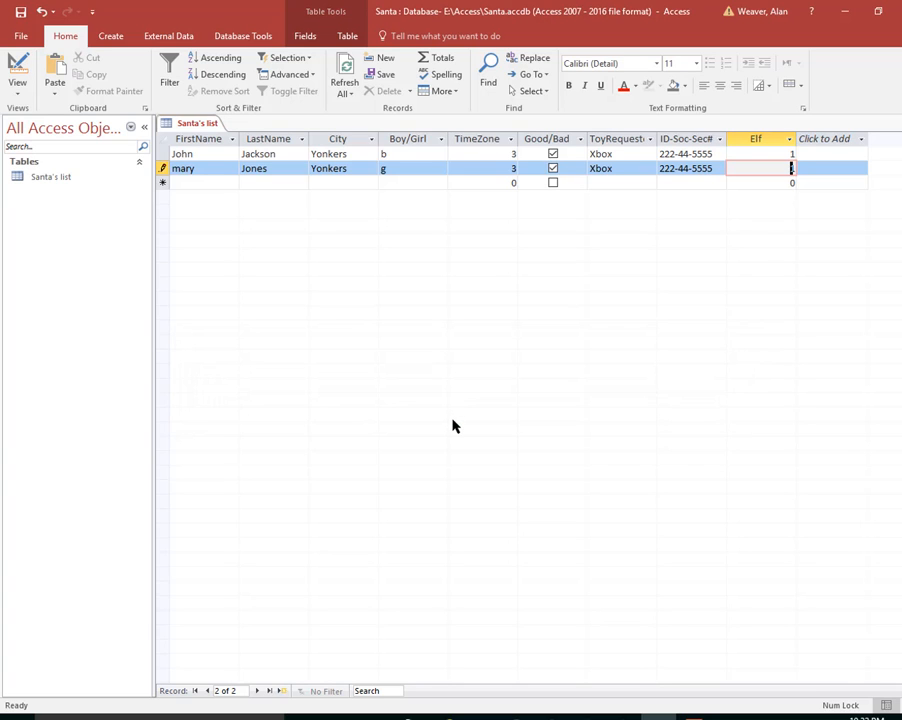
Raise the last digit of the second record's social security number by one to make it unique, and save the record.
click(711, 168)
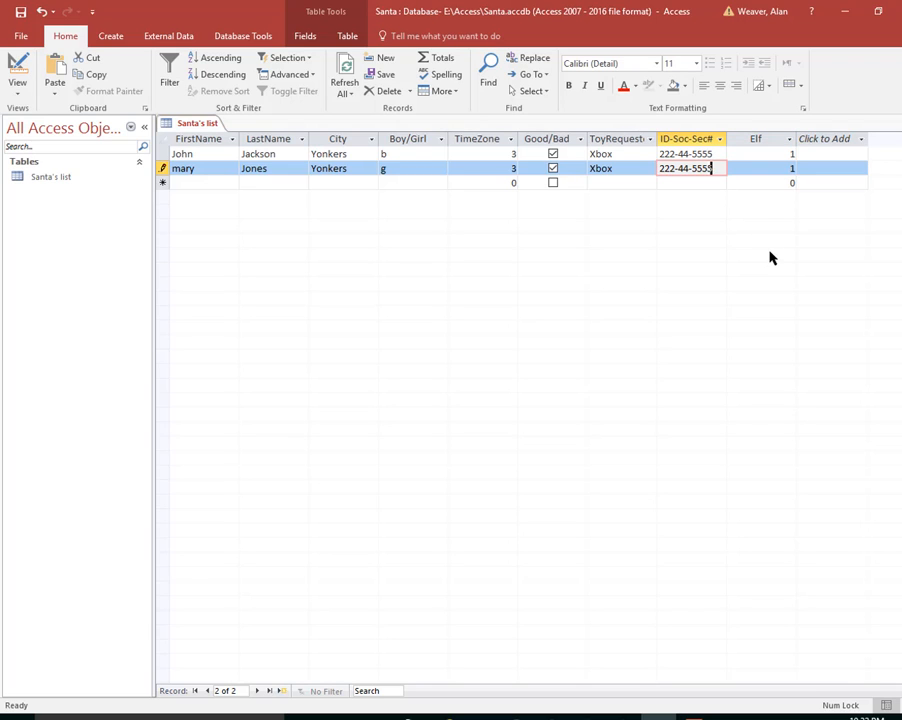
key(BackSpace)
text(6)
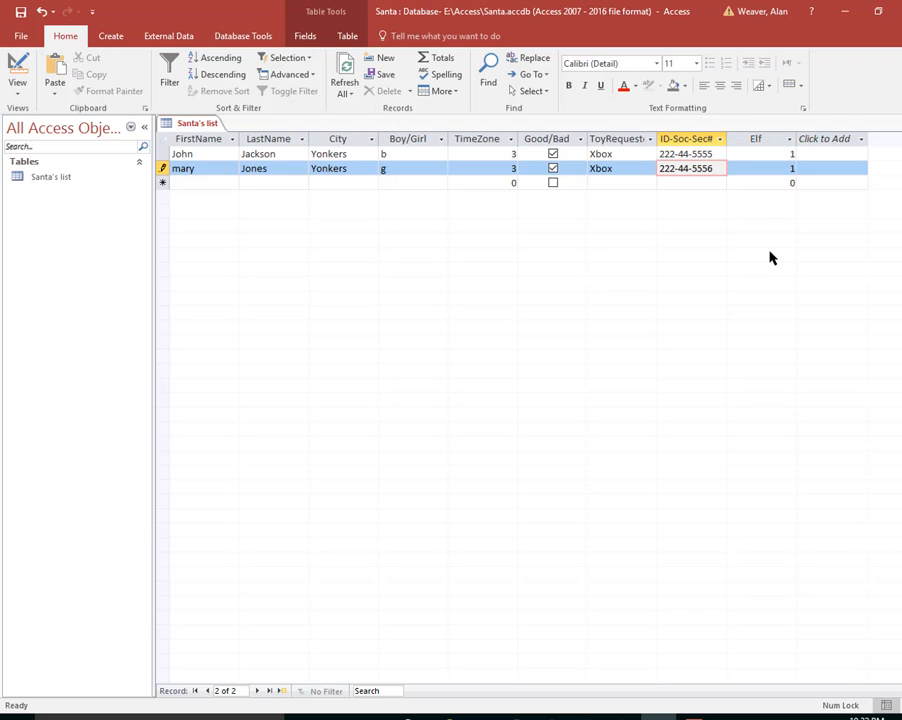
key(Tab)
key(Tab)
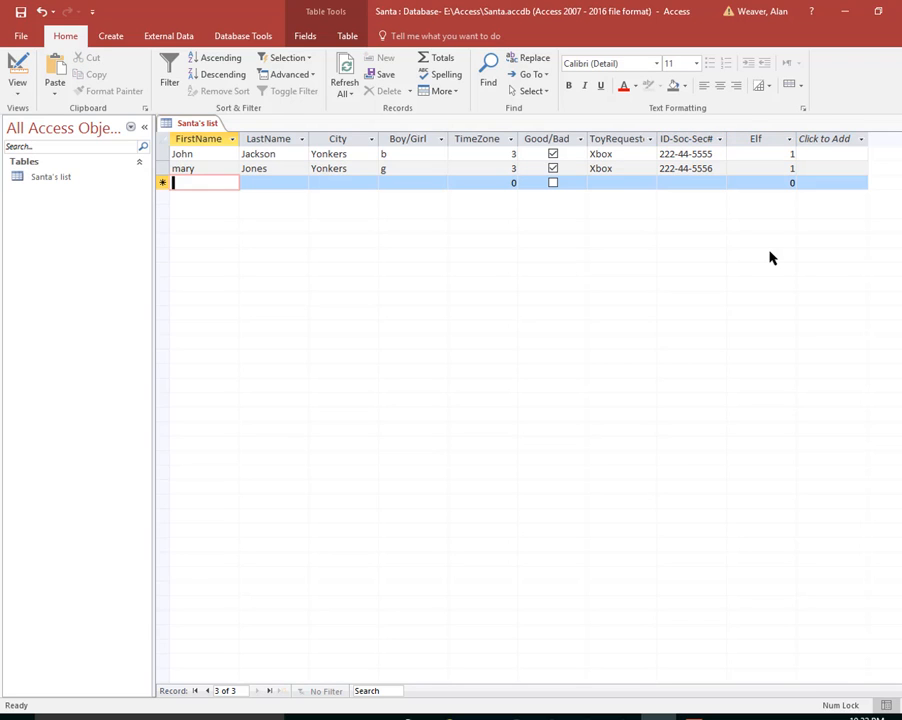